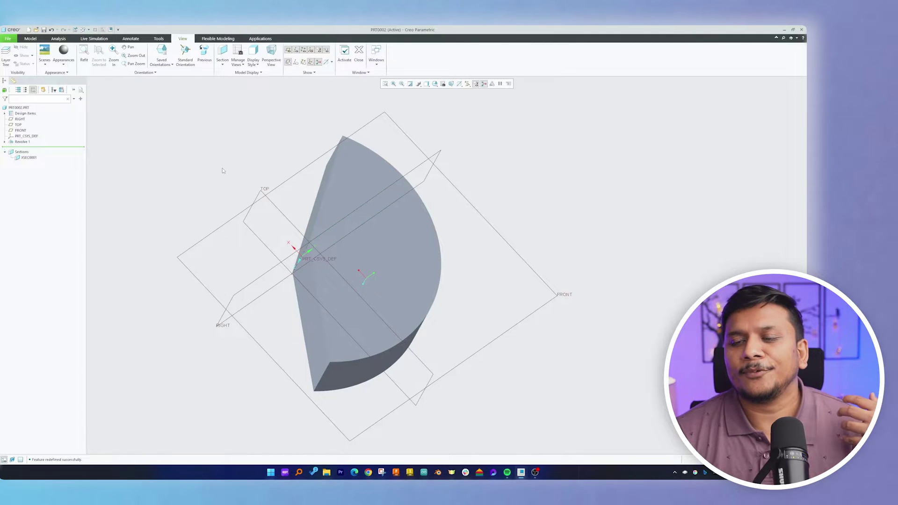
Step: Delete the saved cross section XSEC0001 from the part
middle_click_drag(223, 170, 260, 197)
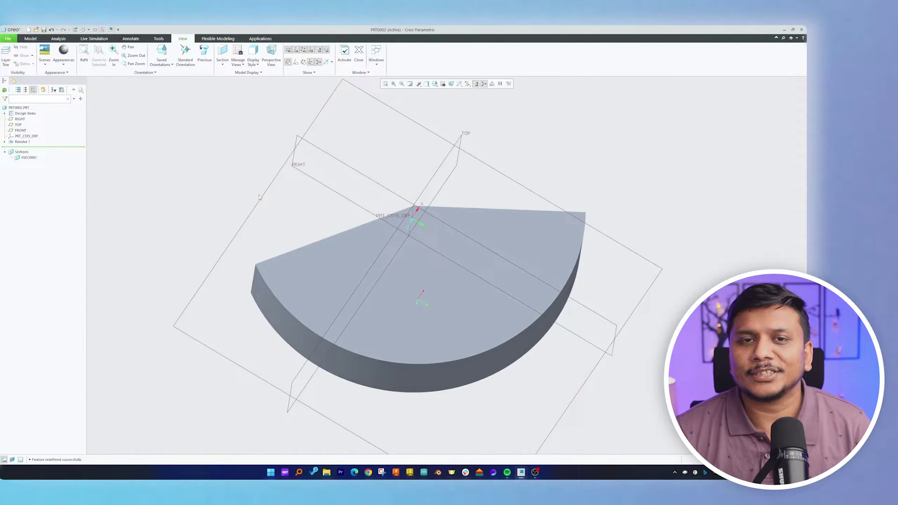
middle_click_drag(197, 173, 292, 144)
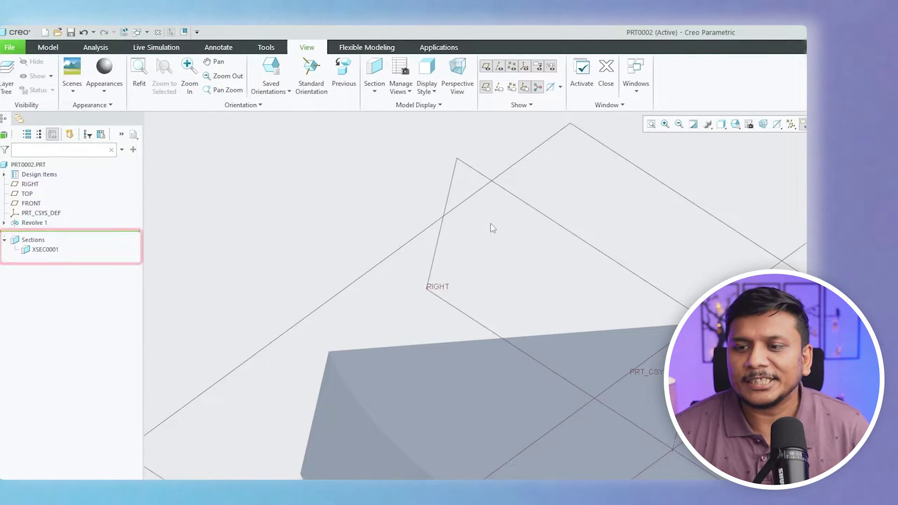
middle_click_drag(506, 275, 338, 277)
right_click(38, 251)
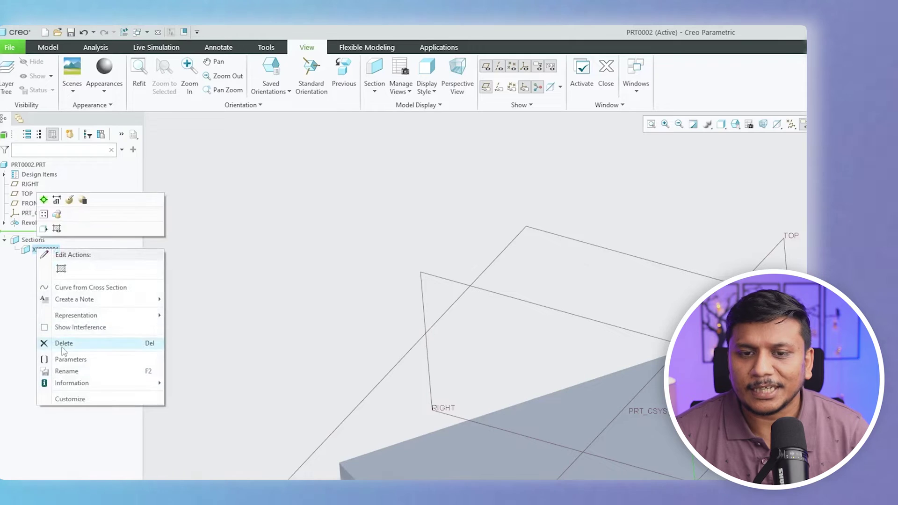
left_click(62, 347)
left_click(688, 425)
Step: Delete the Revolve 1 feature from the part, leaving only the default datums
middle_click_drag(323, 220, 281, 169)
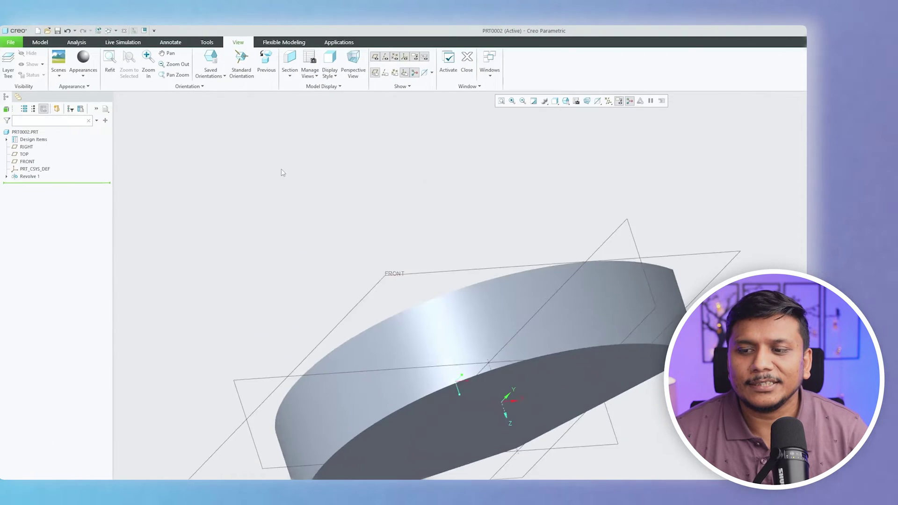
left_click(37, 177)
right_click(37, 176)
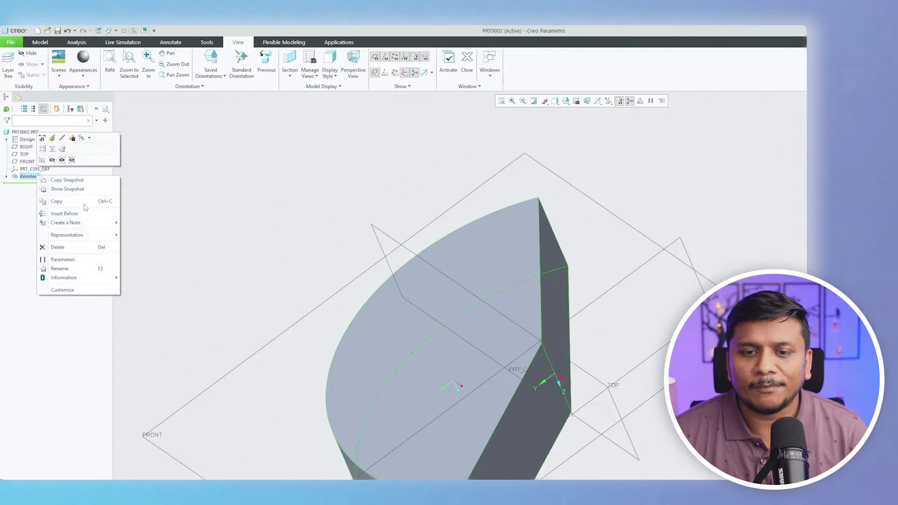
left_click(56, 248)
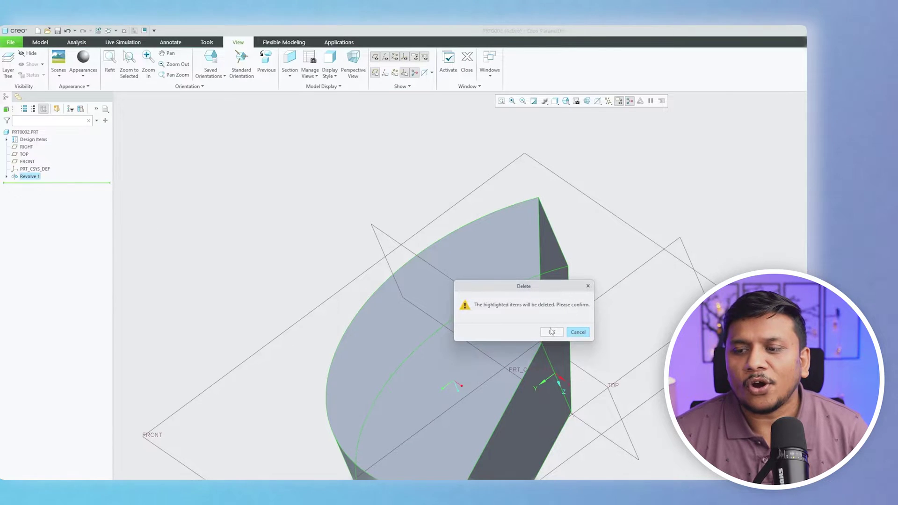
left_click(552, 331)
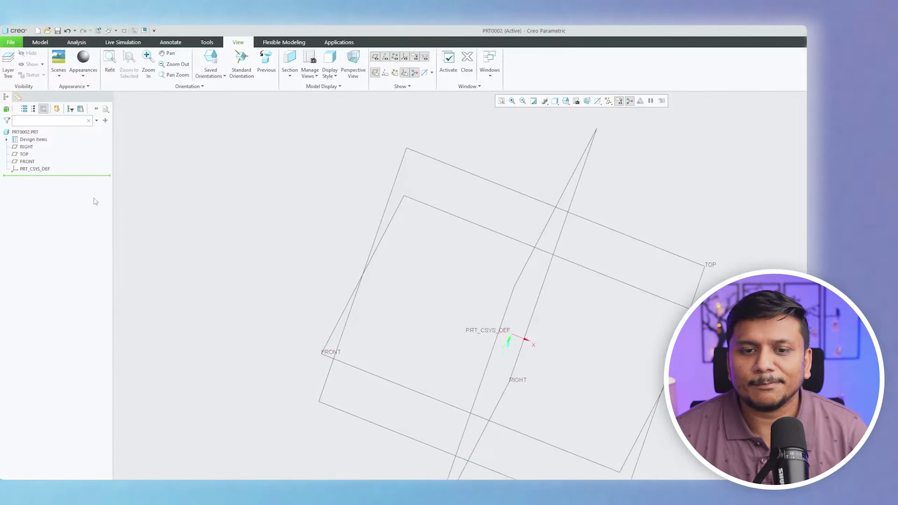
left_click(218, 174)
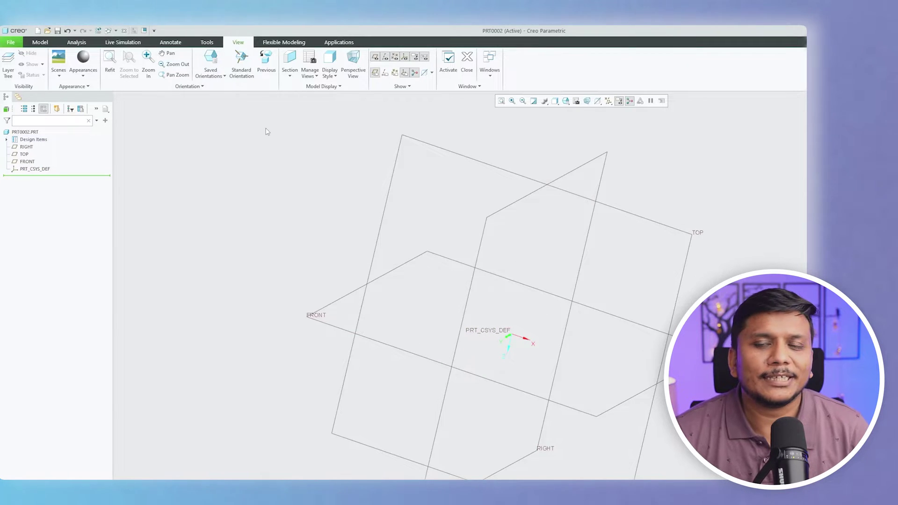
Step: Create a datum plane offset 100 from the TOP plane
left_click(40, 42)
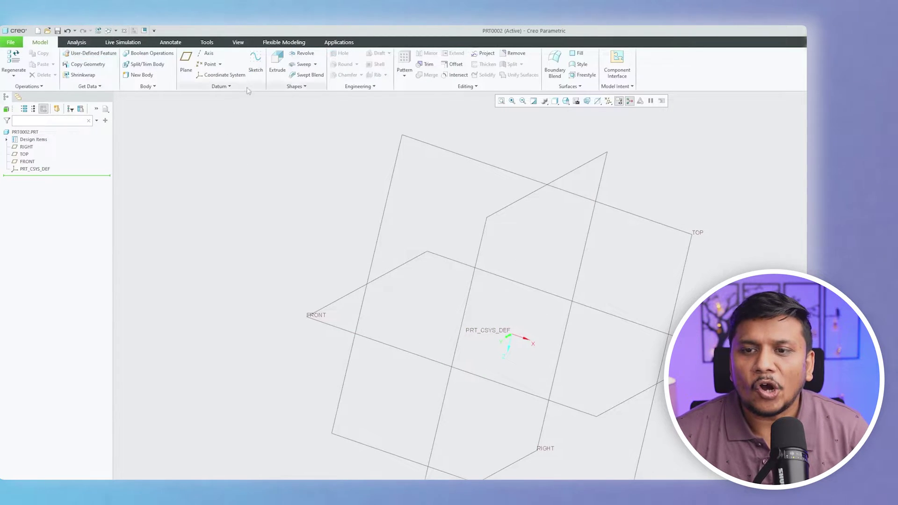
left_click(186, 63)
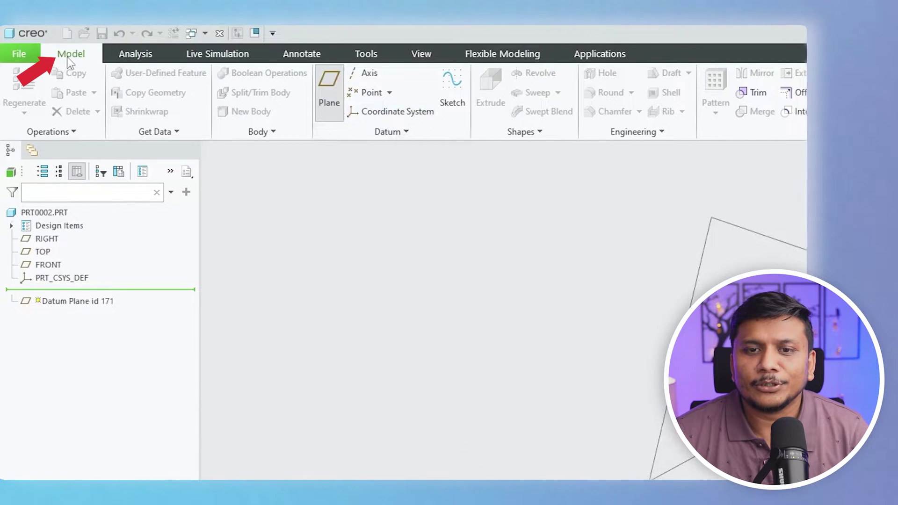
middle_click_drag(739, 374, 620, 461)
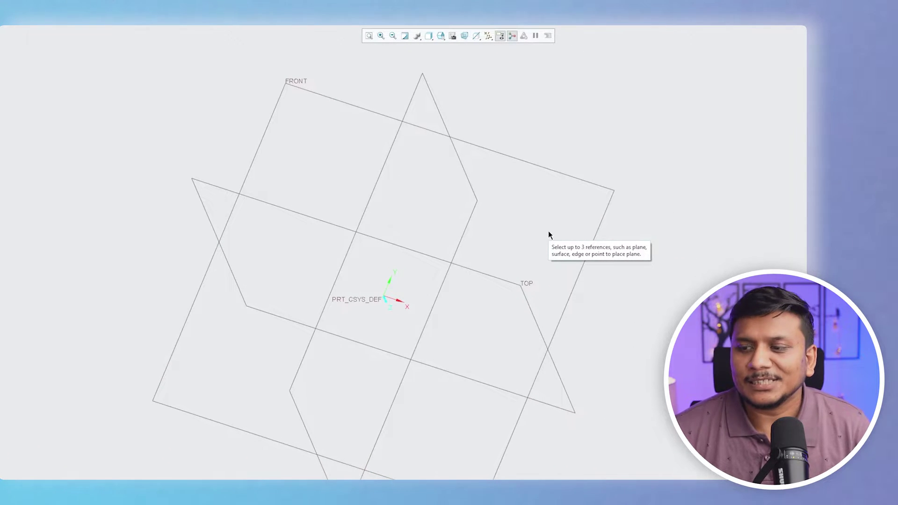
left_click(520, 284)
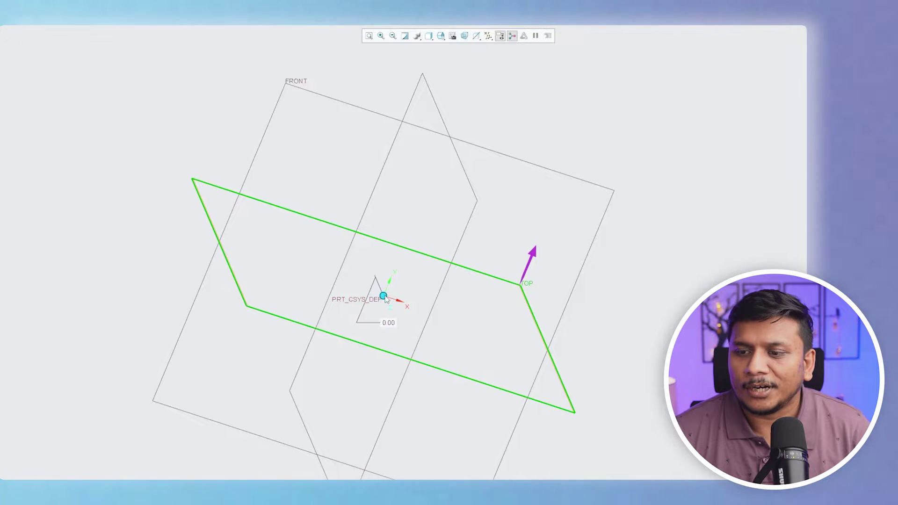
left_click_drag(384, 296, 444, 196)
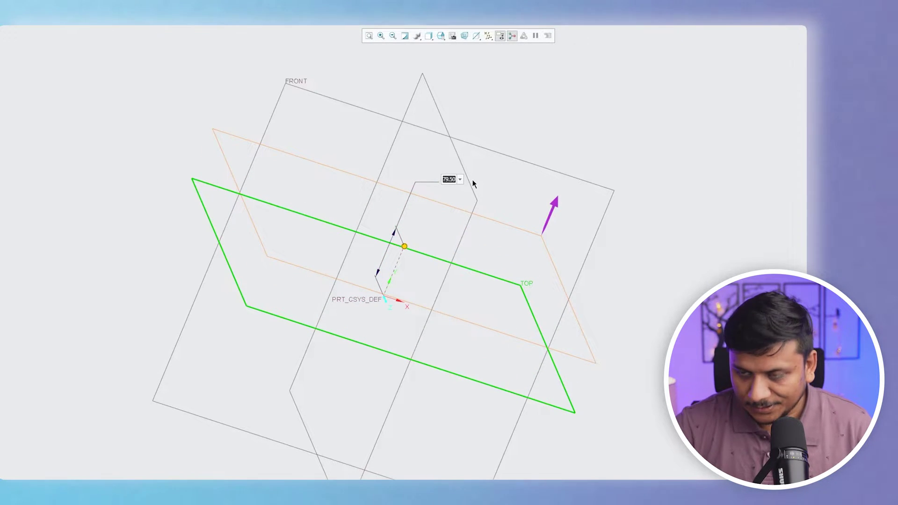
type("100")
key("Return")
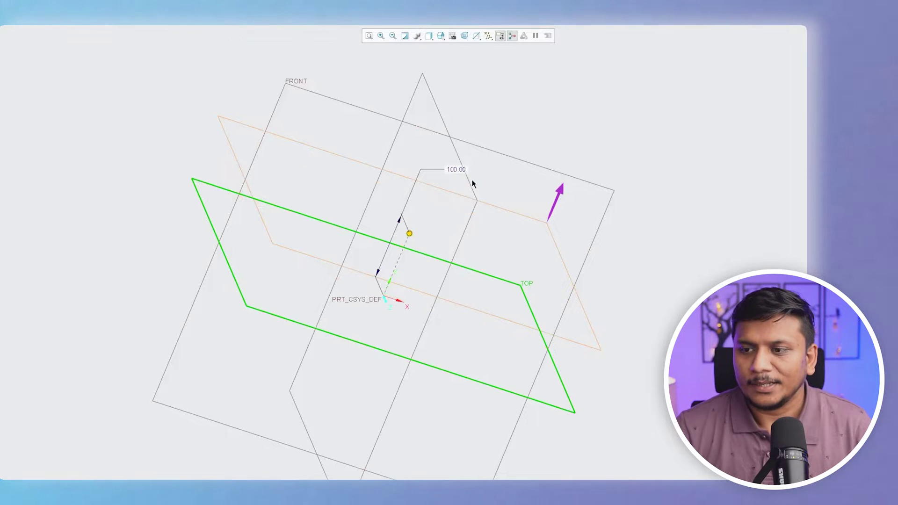
middle_click(235, 181)
Step: Return to the default orientation and edit the offset distance of datum plane DTM1 from the TOP plane
middle_click_drag(236, 181, 234, 183)
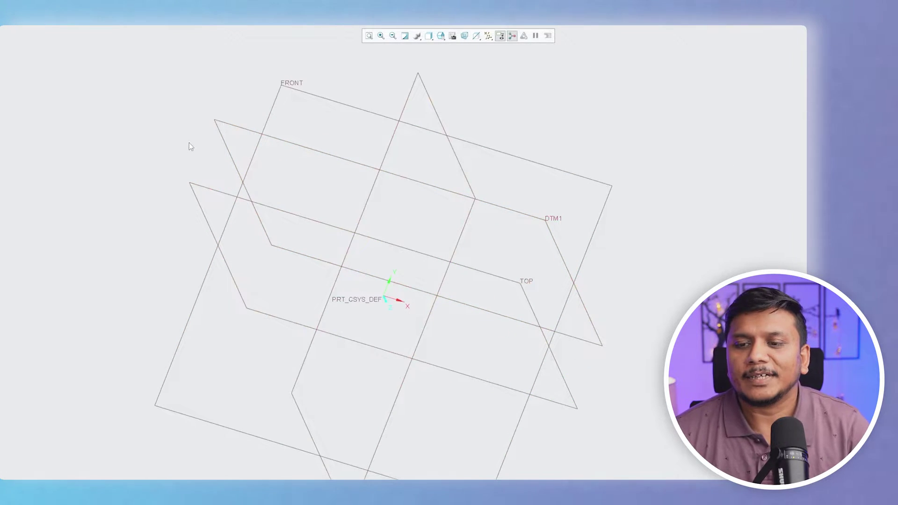
mouse_move(159, 119)
middle_mouse_down()
mouse_move(234, 181)
mouse_move(297, 320)
middle_mouse_up()
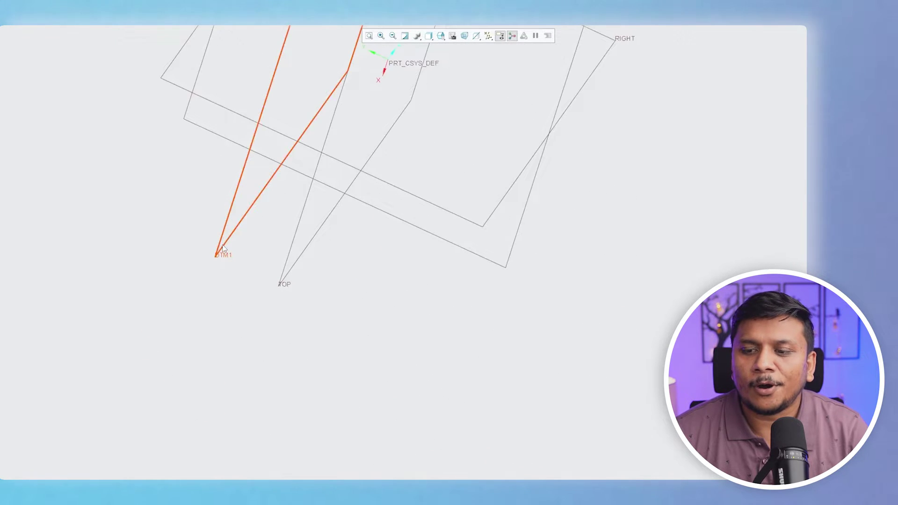
key("ctrl+d")
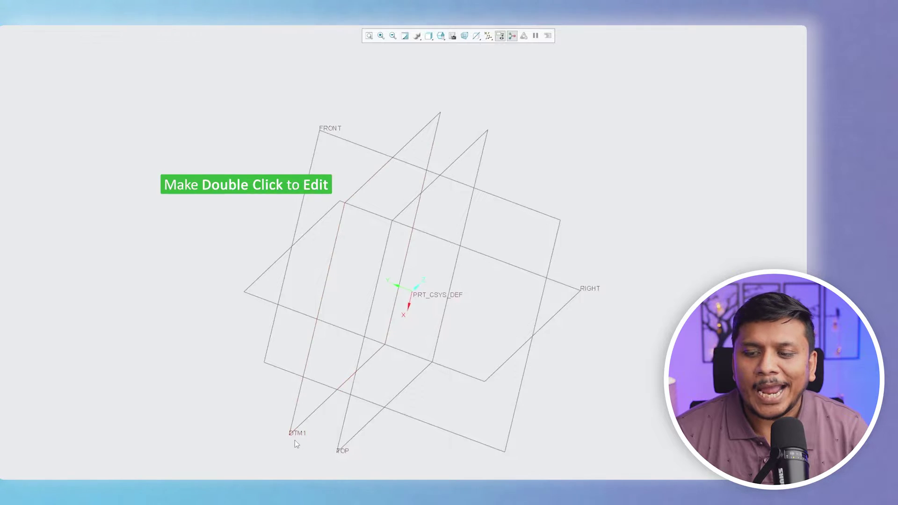
double_click(293, 435)
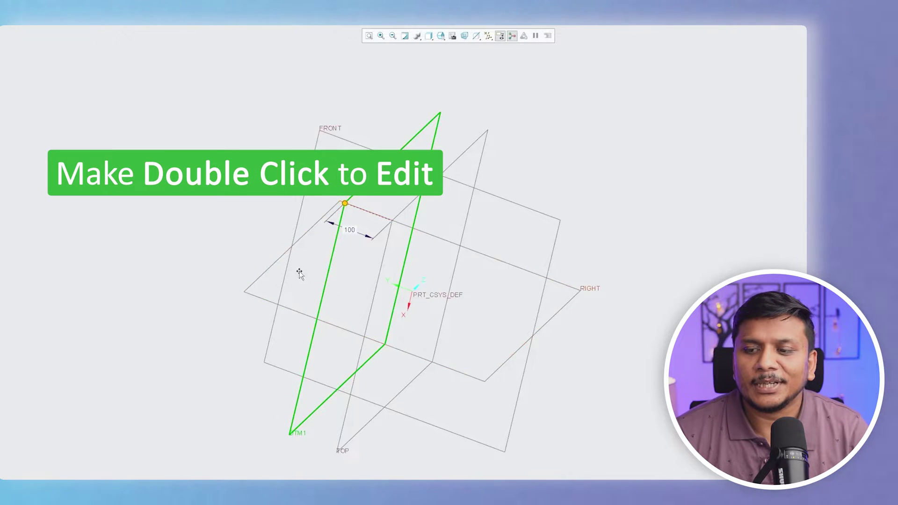
double_click(352, 232)
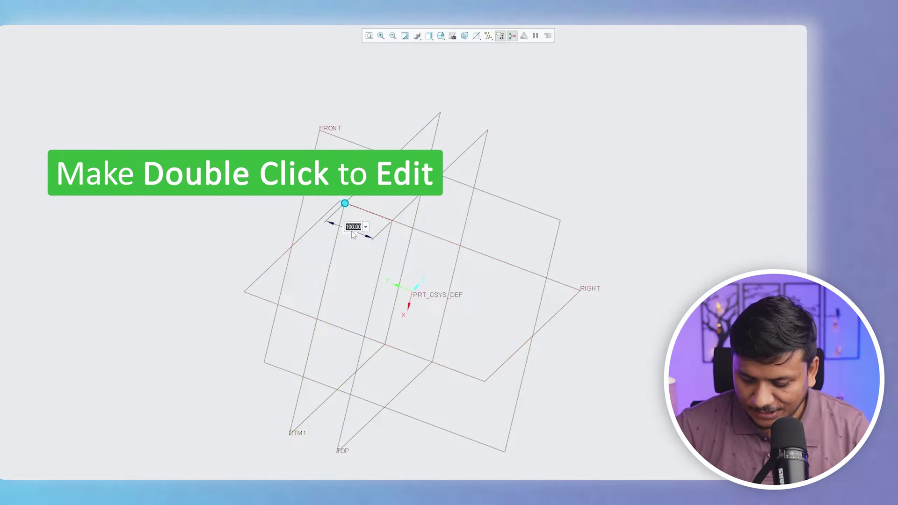
key("Return")
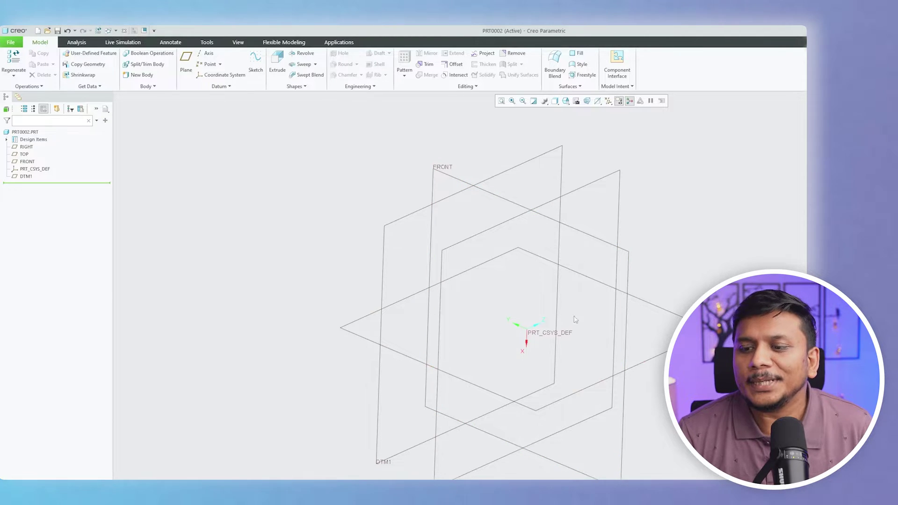
Step: Create a datum axis along the X axis of the default coordinate system
middle_click_drag(688, 194, 715, 227)
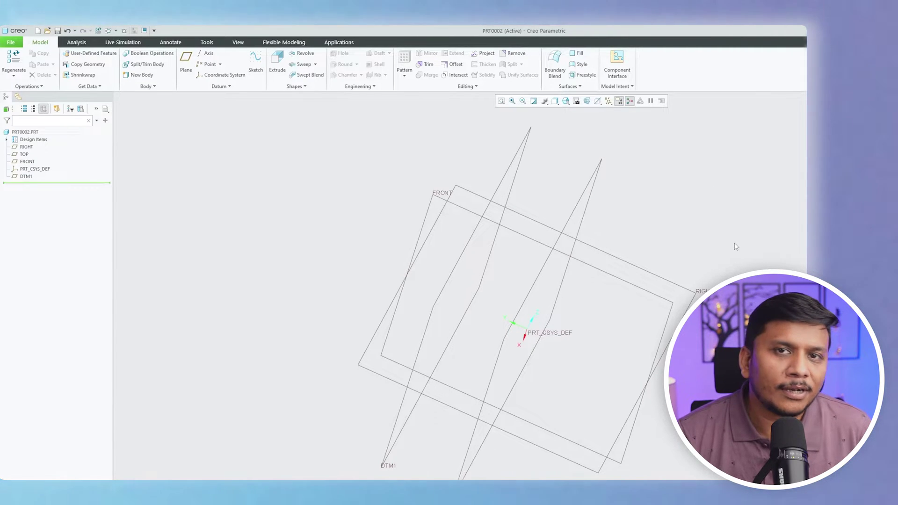
middle_click_drag(735, 246, 683, 222)
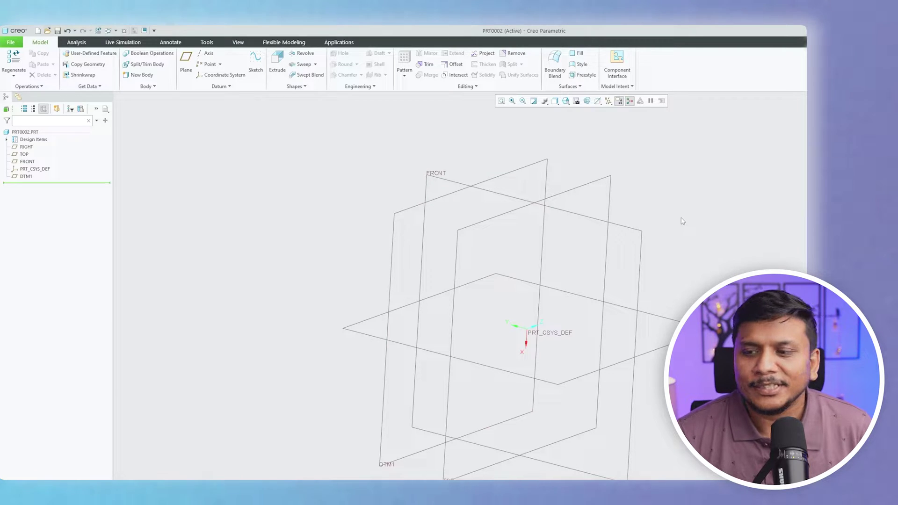
middle_click_drag(368, 237, 460, 313)
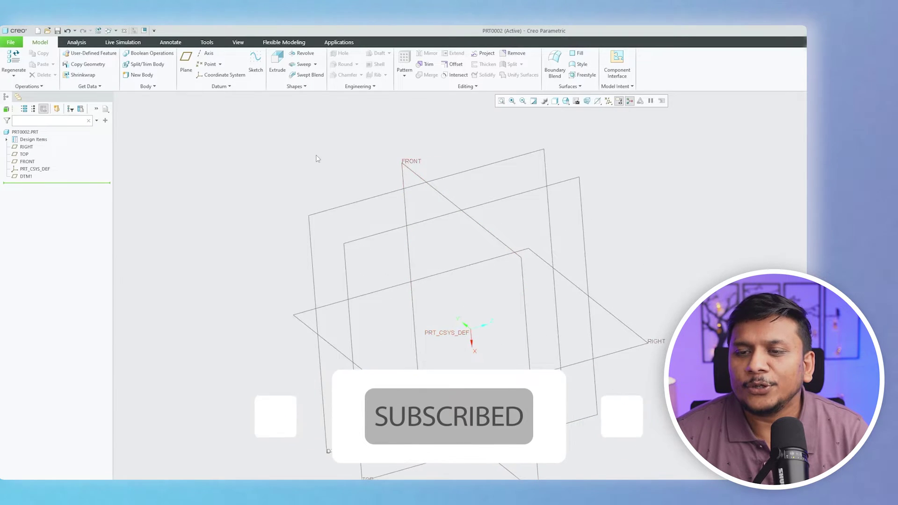
middle_click_drag(315, 156, 249, 129)
left_click(207, 52)
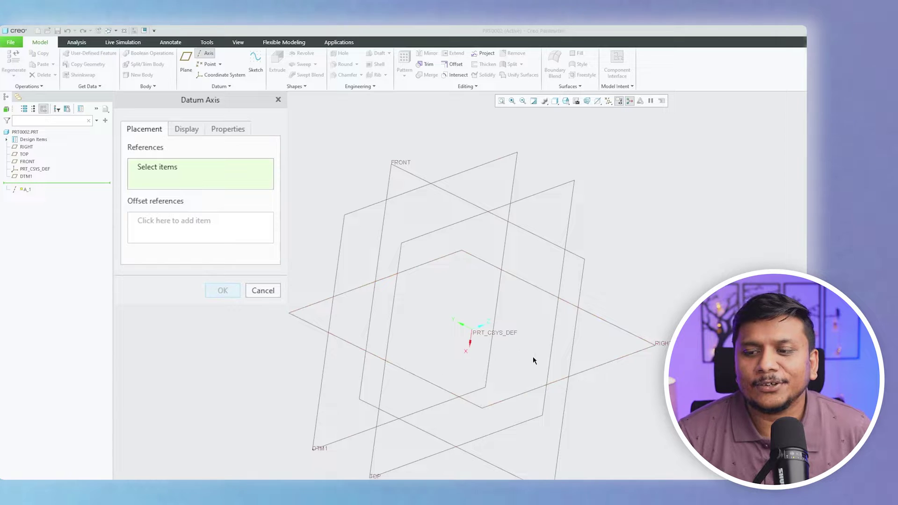
left_click(471, 345)
left_click(223, 290)
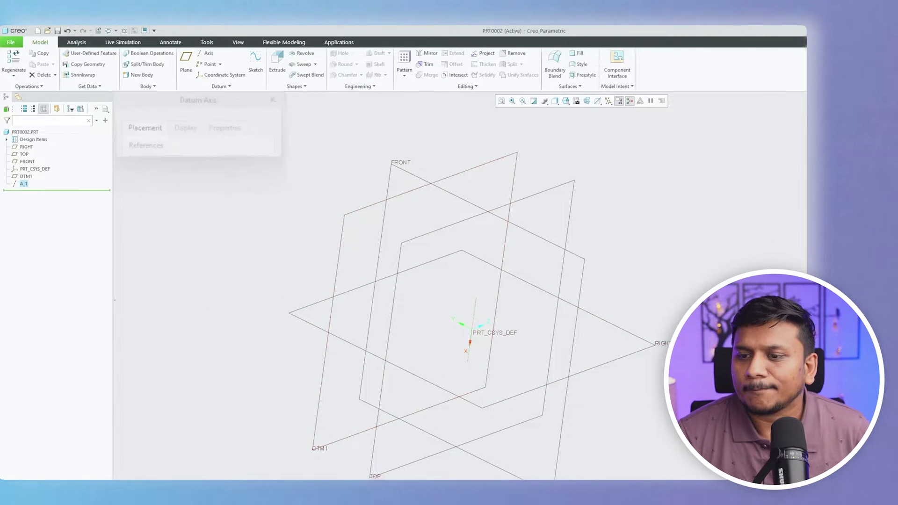
Step: Create a datum plane through axis A_1, rotated 30 degrees from the TOP plane
left_click(186, 60)
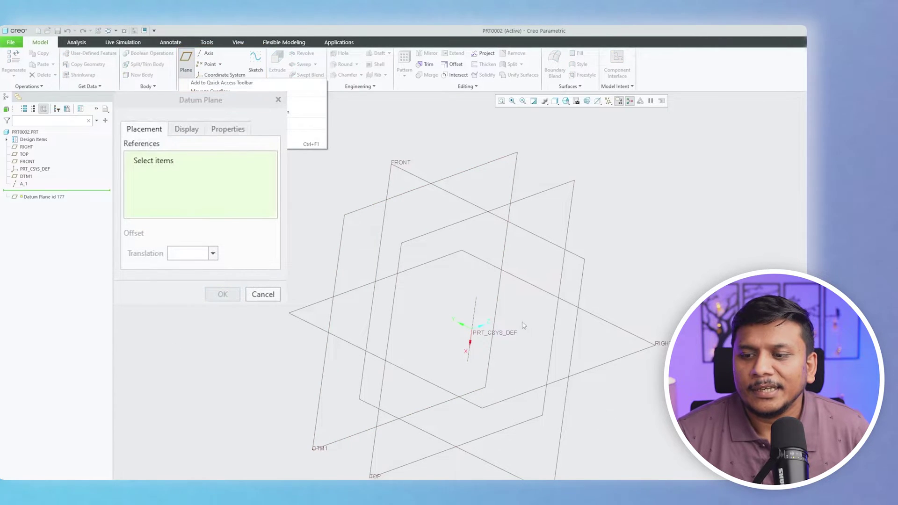
left_click(475, 310)
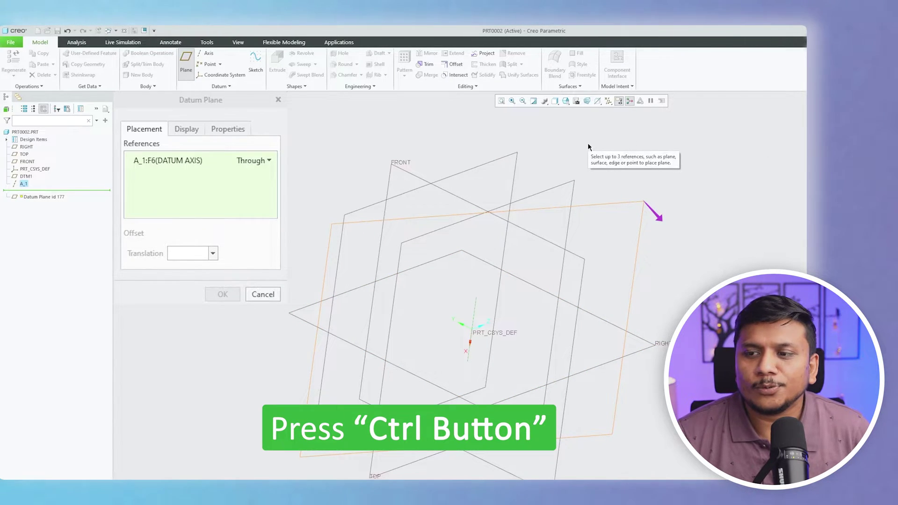
left_click(571, 185, "ctrl")
mouse_move(621, 168)
middle_mouse_down()
mouse_move(669, 250)
mouse_move(697, 269)
mouse_move(509, 391)
mouse_move(491, 387)
middle_mouse_up()
double_click(380, 337)
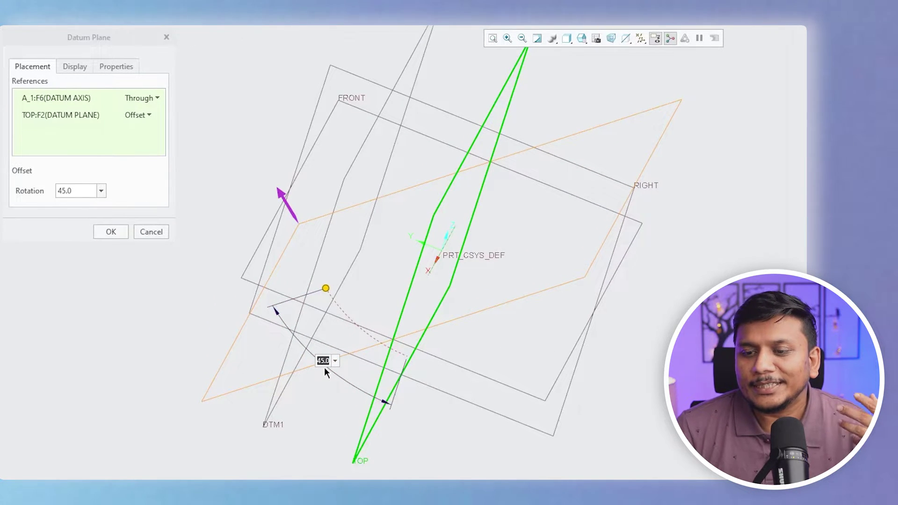
type("30")
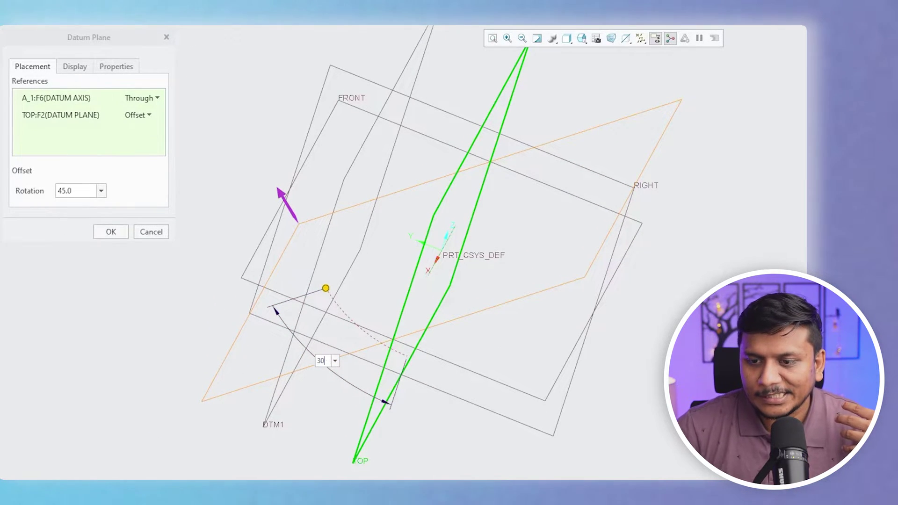
key("Return")
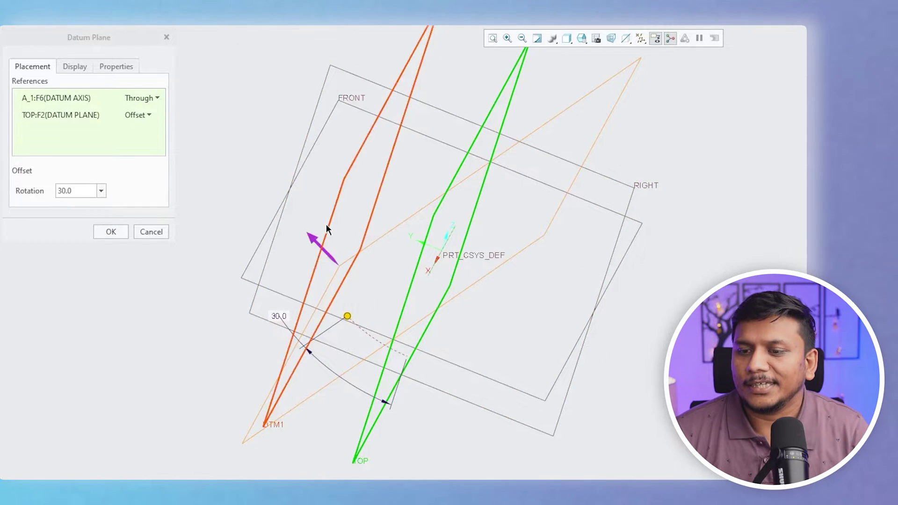
middle_click_drag(358, 282, 13, 238)
left_click(109, 235)
left_click(662, 117)
Step: Start an Extrude sketch on the RIGHT plane with a rectangle about 305 wide and a second, about 125 by 182, overlapping its upper edge
middle_click_drag(662, 117, 674, 177)
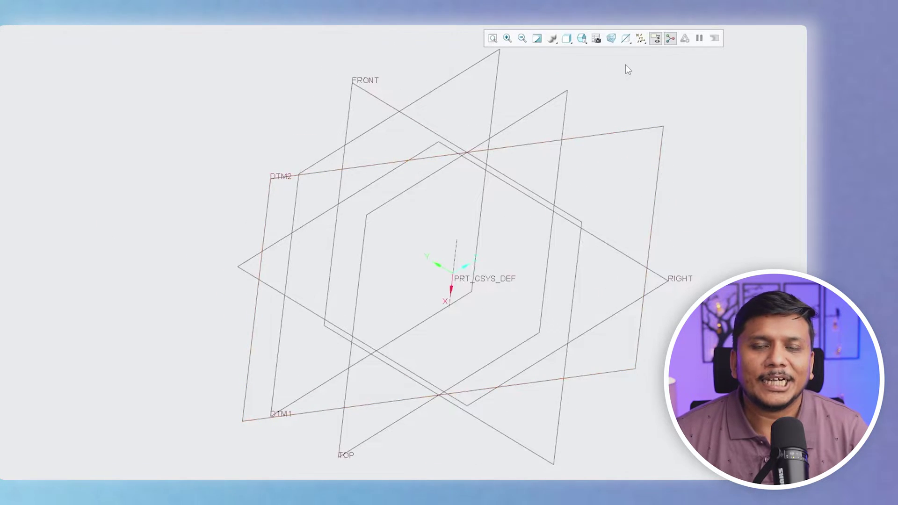
middle_click_drag(625, 64, 421, 209)
middle_click_drag(286, 173, 227, 184)
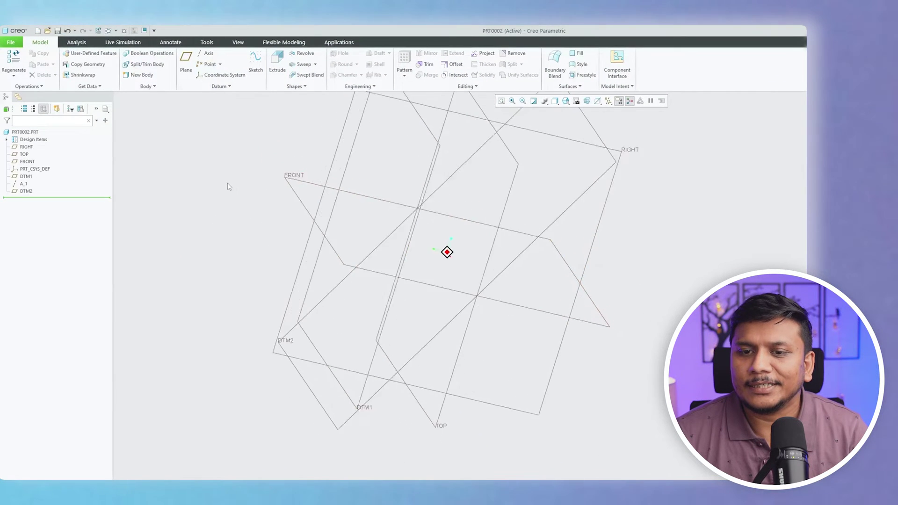
left_click(277, 61)
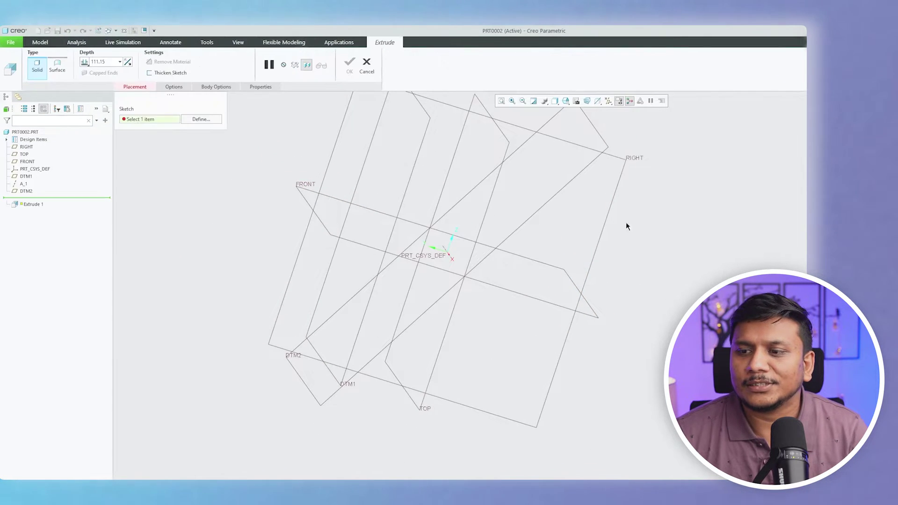
left_click(608, 207)
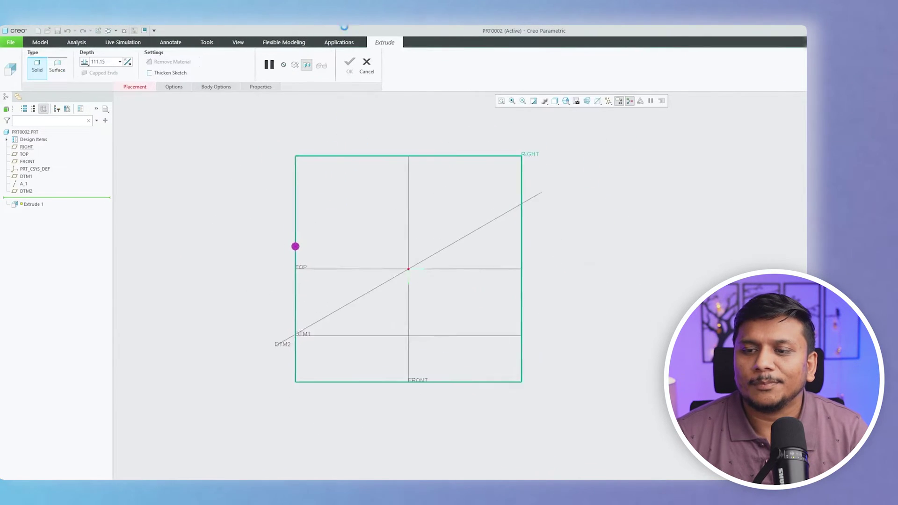
left_click(224, 64)
left_click(444, 233)
left_click(680, 428)
left_click(515, 282)
left_click(612, 142)
middle_click(651, 180)
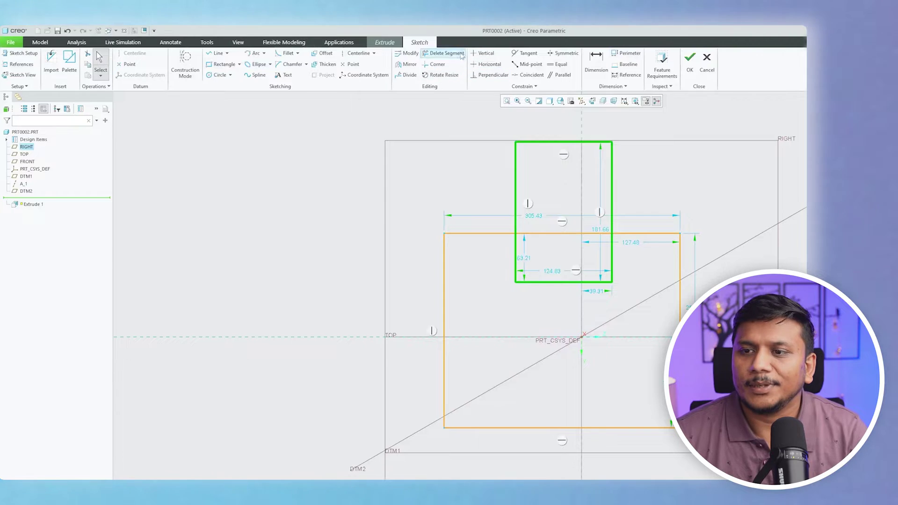
Step: Trim the overlapping segments of the two rectangles into one stepped outline and complete the extrusion
left_click(566, 180)
left_click_drag(565, 187, 560, 290)
left_click_drag(592, 218, 590, 292)
left_click_drag(481, 277, 623, 269)
middle_click(698, 202)
left_click(689, 61)
mouse_move(707, 187)
middle_mouse_down()
mouse_move(691, 200)
mouse_move(724, 193)
mouse_move(577, 170)
mouse_move(487, 168)
mouse_move(451, 203)
mouse_move(360, 228)
middle_mouse_up()
middle_click(692, 201)
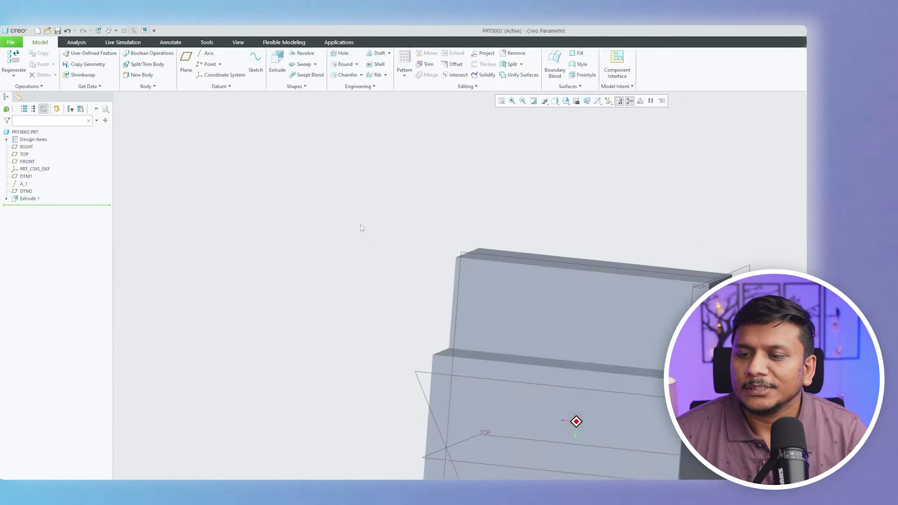
middle_click_drag(456, 259, 255, 201)
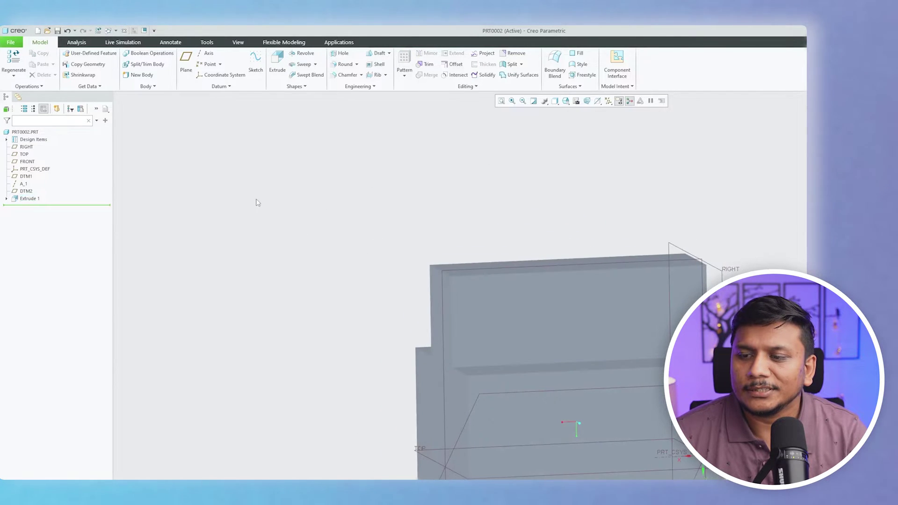
Step: Create three datum points on vertices of the stepped block, two on its upper tier and one on its lower tier
left_click(208, 64)
left_click(452, 277)
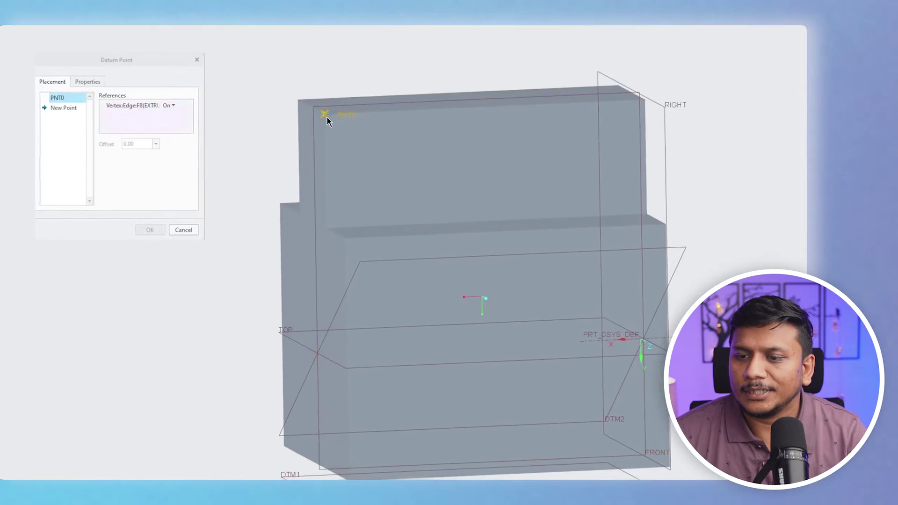
left_click(655, 197)
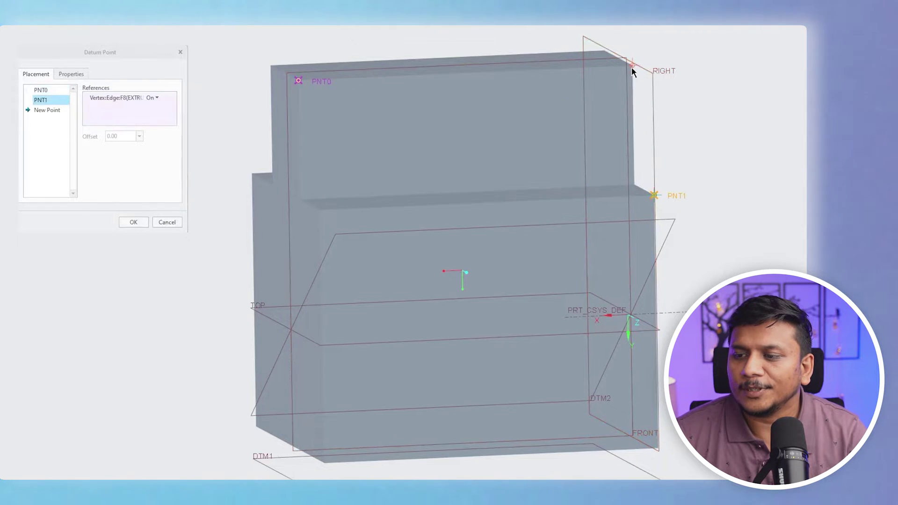
left_click(631, 66)
middle_click_drag(632, 67, 746, 27)
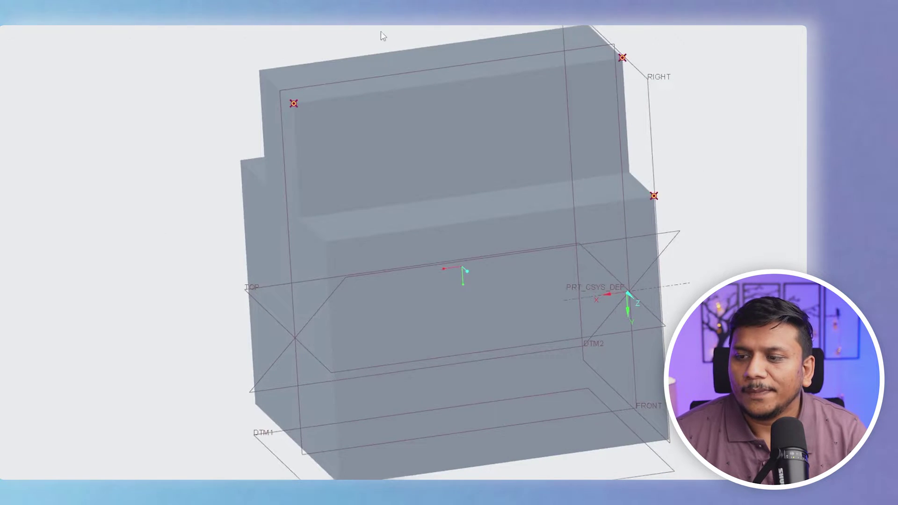
Step: Create a datum plane through the three datum points on the stepped block
key("F11")
left_click(186, 66)
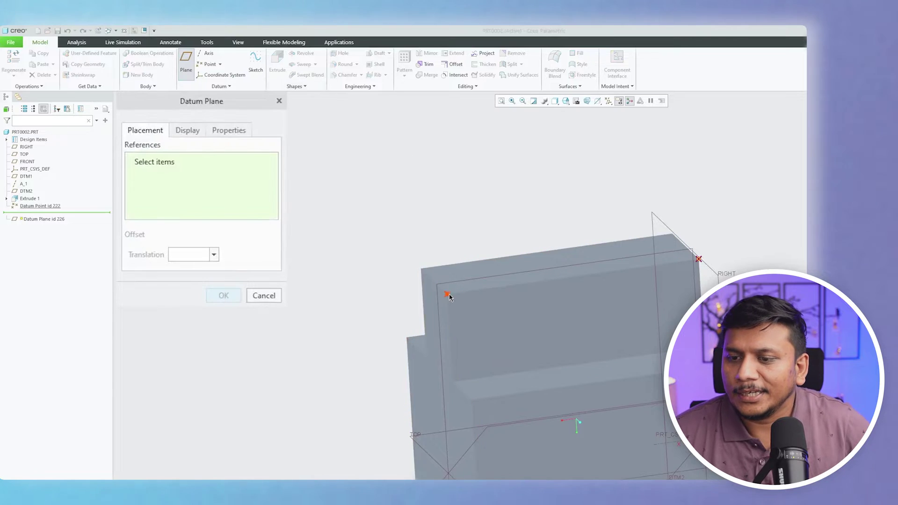
left_click(449, 294)
key("F11")
scroll(515, 140, "up", 2)
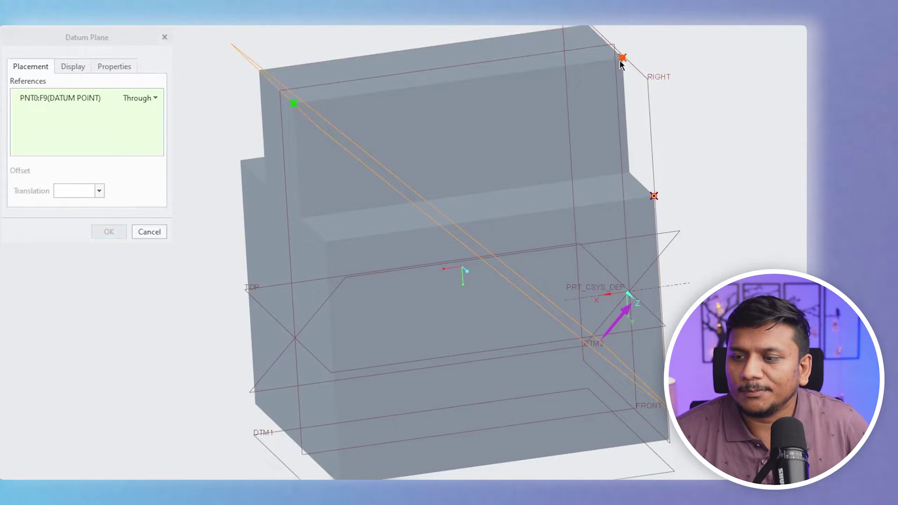
left_click(621, 61, "ctrl")
left_click(653, 196, "ctrl")
middle_click(743, 67)
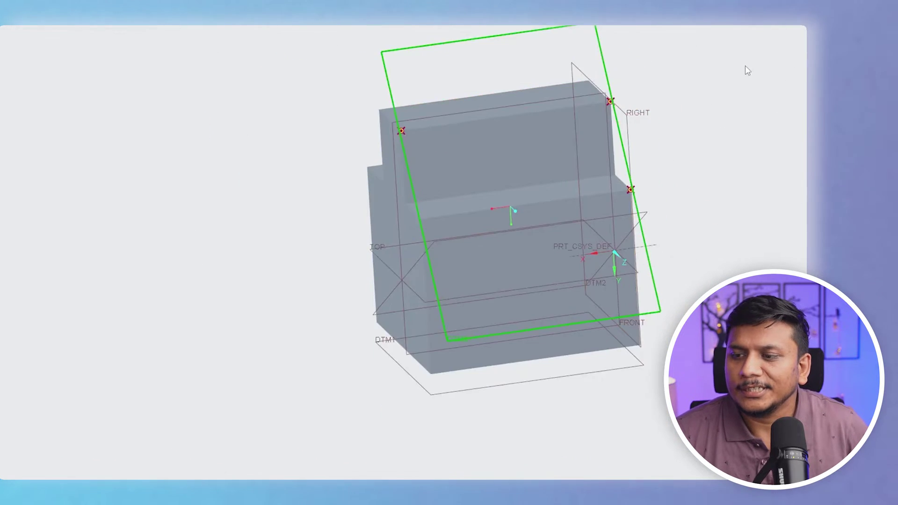
Step: Delete Extrude 1 together with its dependent datum points and datum plane
middle_click_drag(744, 58, 742, 117)
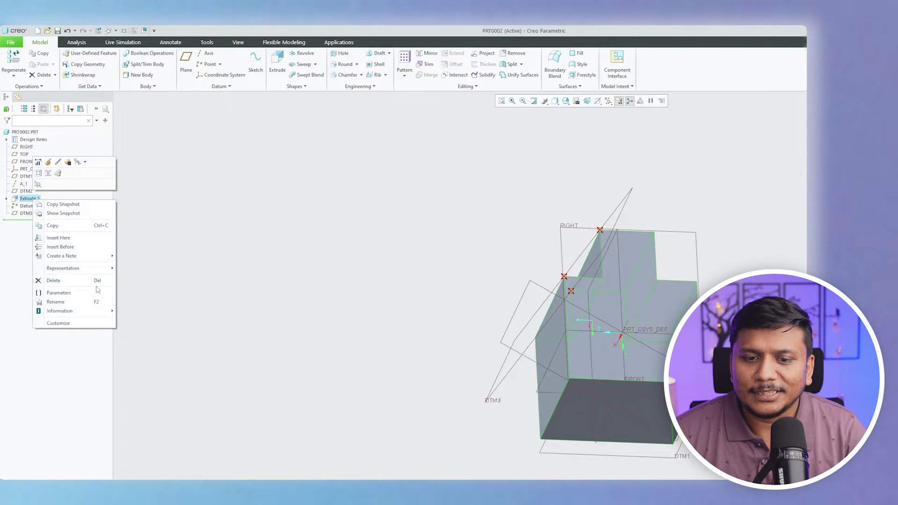
left_click(54, 281)
left_click(554, 358)
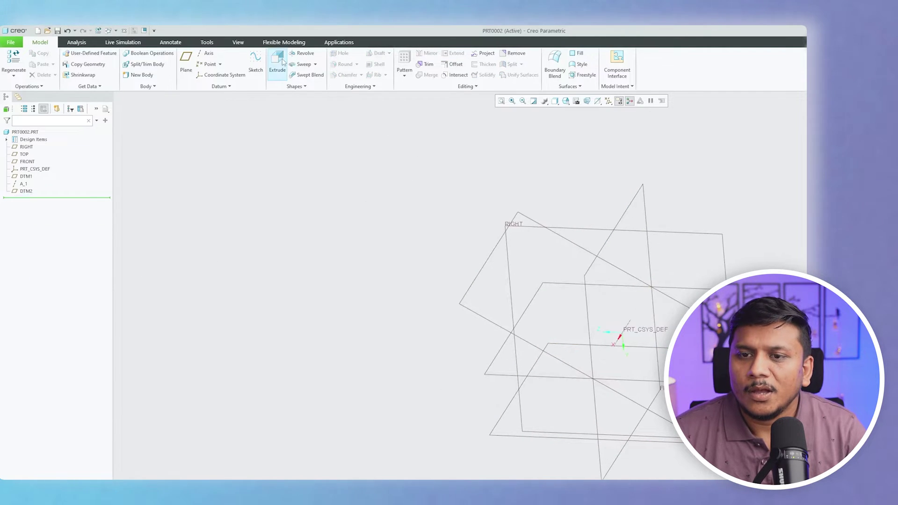
Step: Start a Revolve sketch on the RIGHT plane with a short horizontal upper line and an arc running down from its outer end
left_click(302, 53)
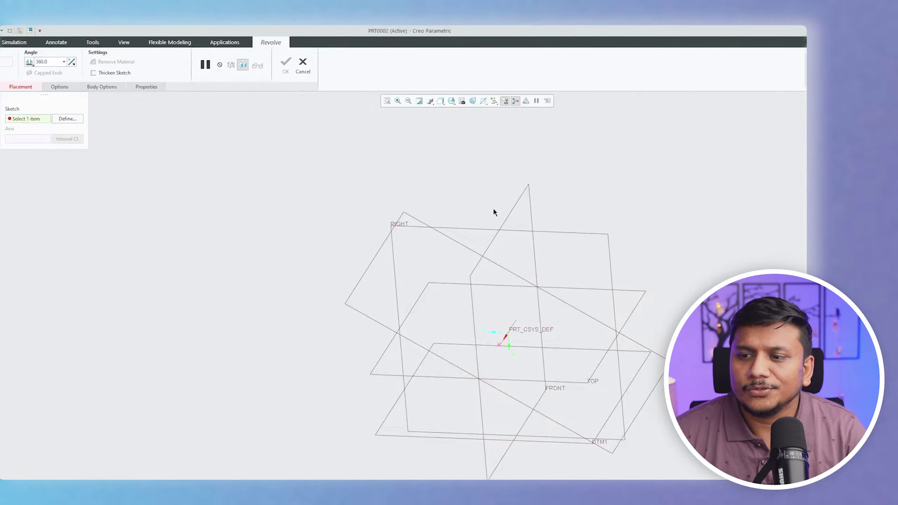
left_click(557, 233)
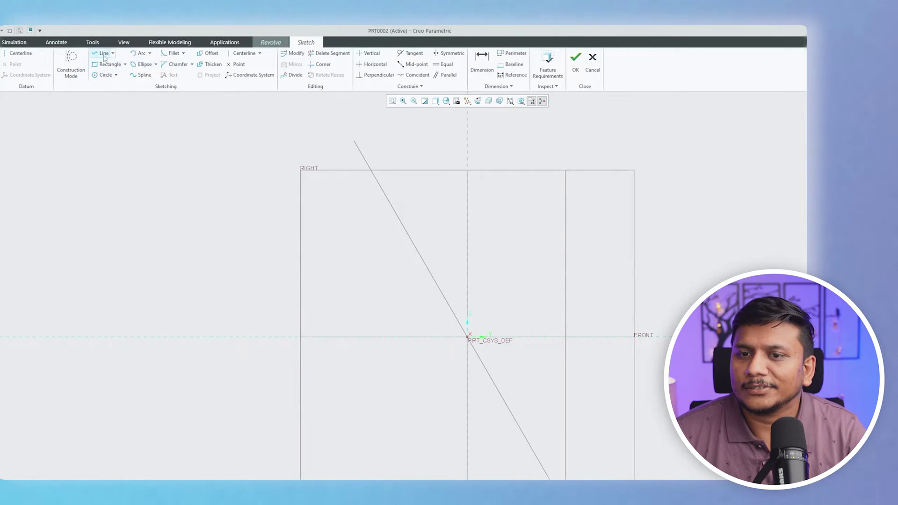
left_click(567, 202)
middle_click(620, 300)
left_click(142, 53)
left_click(567, 201)
left_click(614, 440)
left_click(611, 454)
middle_click(553, 380)
Step: Close the profile with a lower horizontal line and a vertical line along the reference, and finish the sketch
left_click(104, 53)
left_click(614, 440)
left_click(468, 440)
left_click(468, 199)
middle_click(630, 174)
left_click(576, 60)
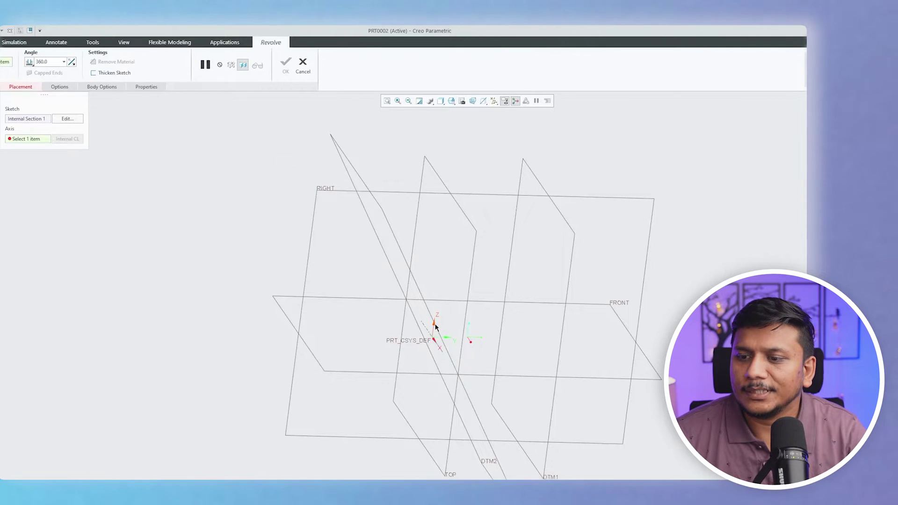
Step: Revolve the profile 360 degrees about the Z axis of the default coordinate system
left_click(435, 325)
middle_click(437, 320)
middle_click_drag(431, 323, 639, 241)
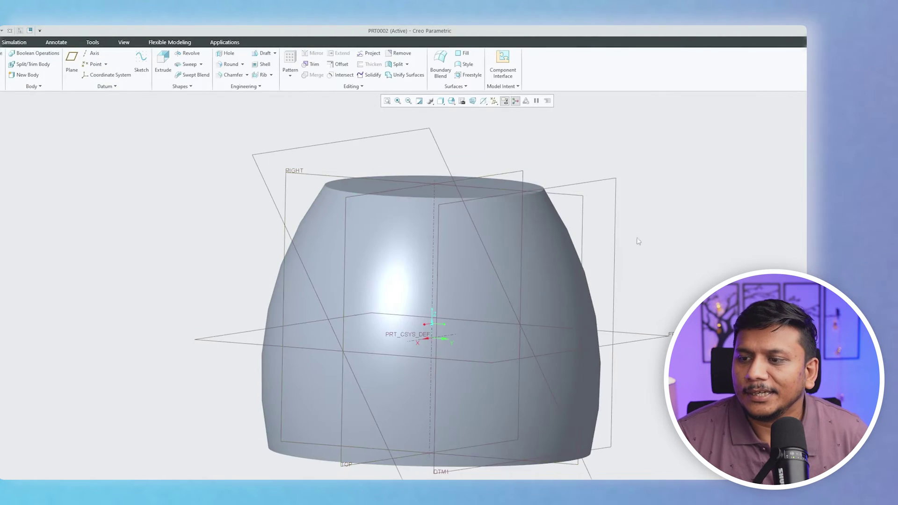
Step: Create an intersection curve between the curved surface of the revolve and the RIGHT plane
left_click(552, 246)
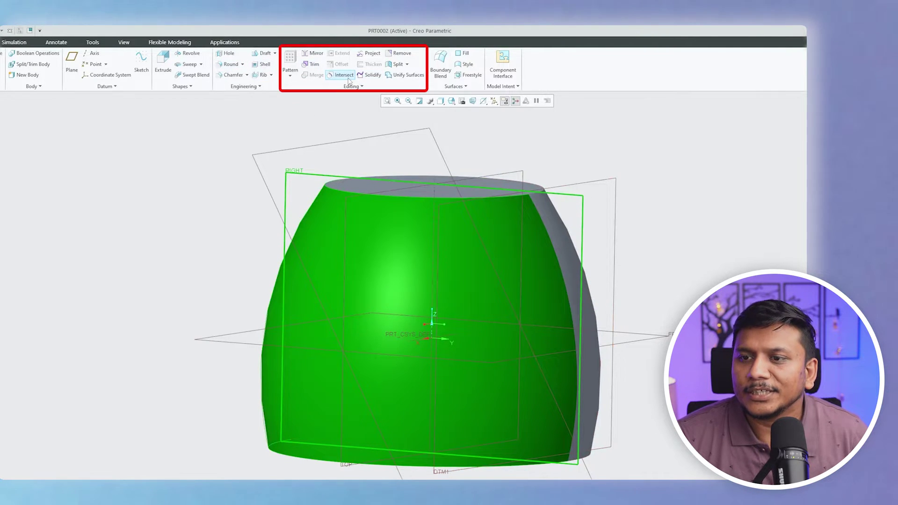
left_click(767, 218)
middle_click_drag(758, 218, 593, 260)
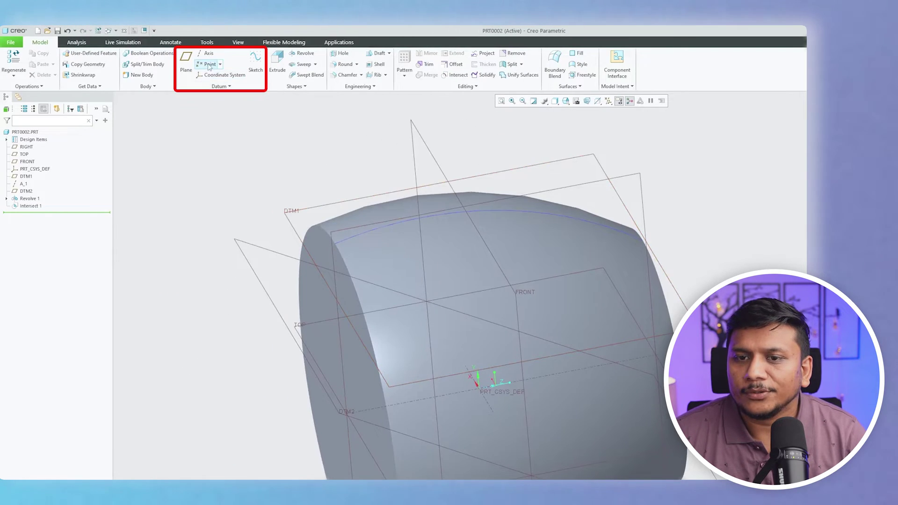
Step: Create a datum point on the intersection curve at an offset ratio of 0.9
left_click(207, 64)
left_click(359, 238)
scroll(386, 199, "up", 5)
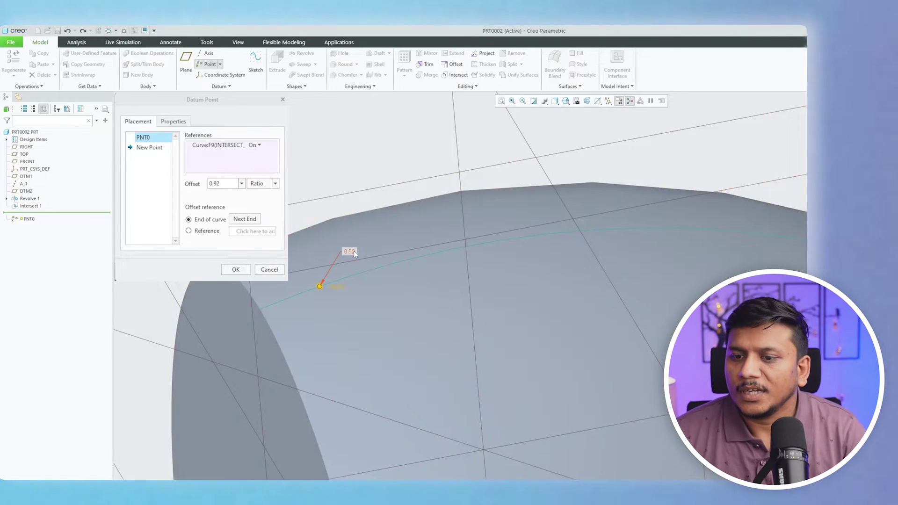
double_click(354, 252)
type("0.9")
key("Return")
middle_click_drag(360, 253, 470, 29)
left_click(236, 271)
Step: Create a datum plane through point PNT0 and normal to the intersection curve
middle_click_drag(262, 244, 422, 254)
scroll(355, 189, "down", 3)
middle_click_drag(368, 211, 373, 188)
scroll(415, 186, "up", 3)
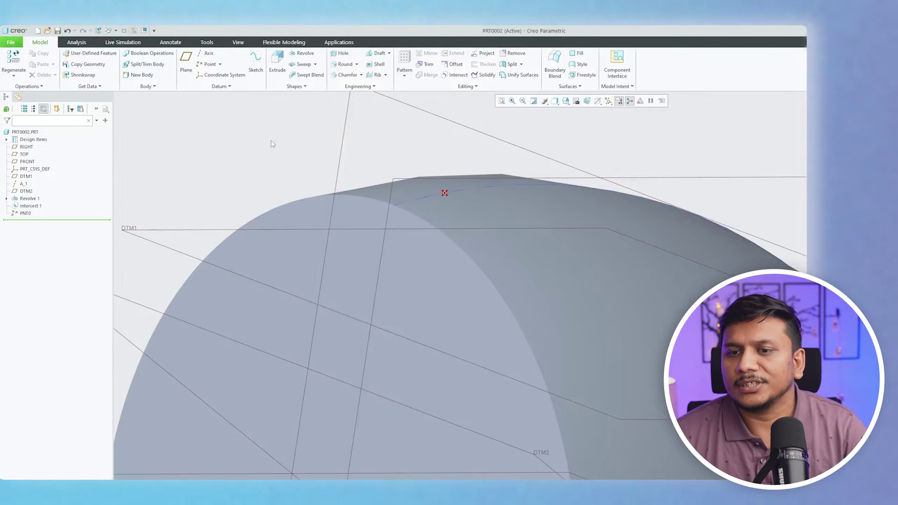
middle_click_drag(432, 170, 434, 173)
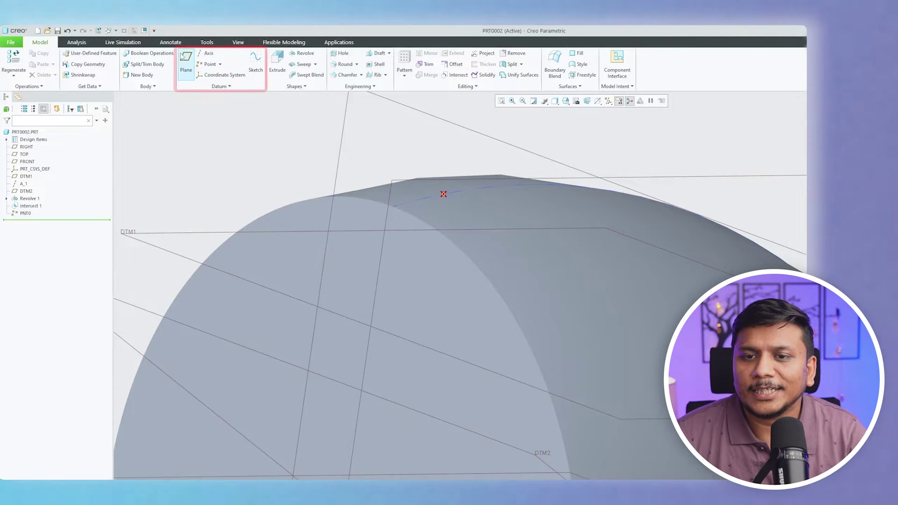
left_click(186, 60)
scroll(457, 180, "up", 2)
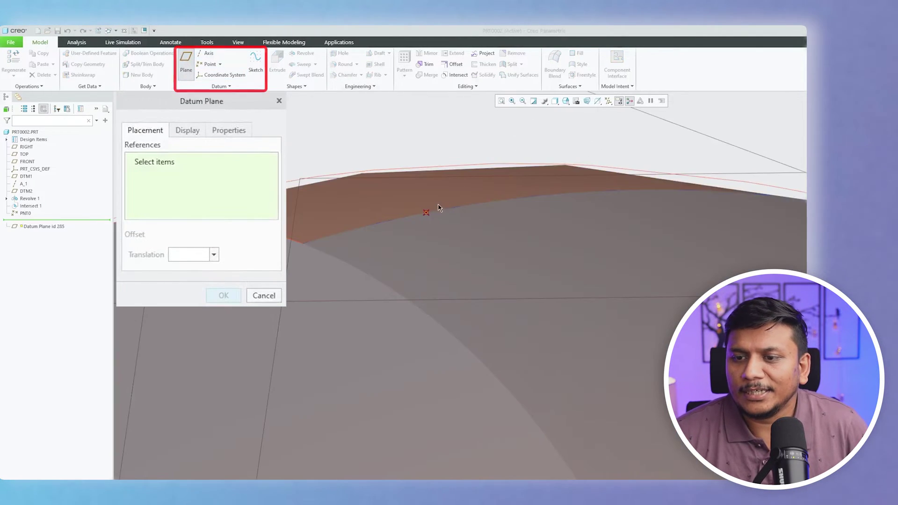
left_click(442, 206)
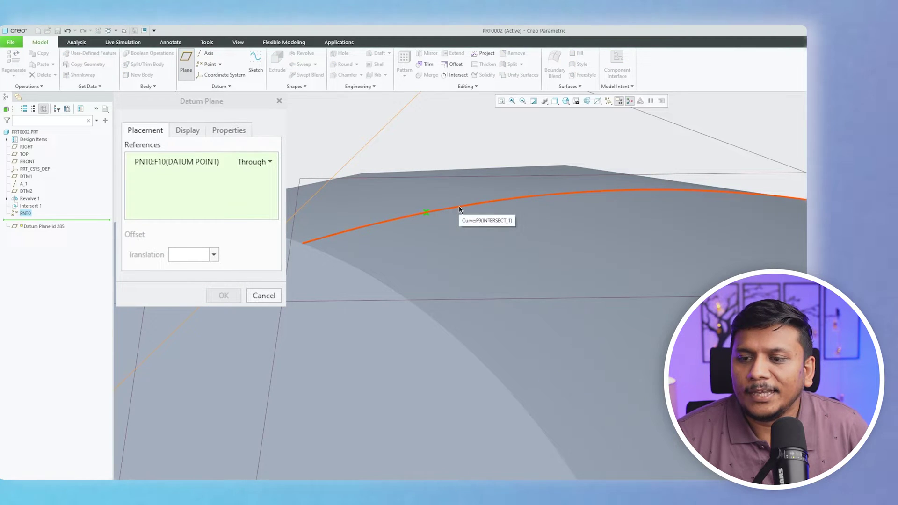
scroll(418, 209, "down", 5)
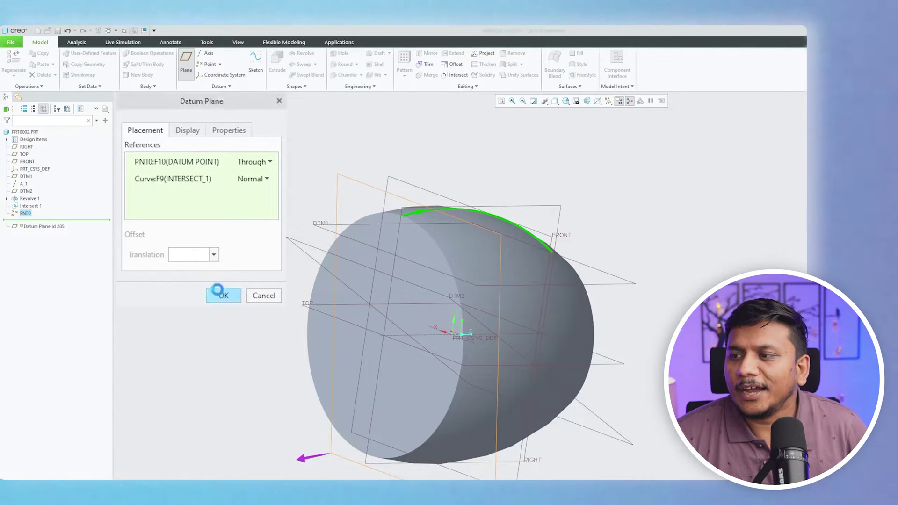
left_click(223, 295)
Step: Reopen the definition of datum plane DTM3 and examine its placement references on the model
left_click(505, 190)
scroll(456, 198, "up", 5)
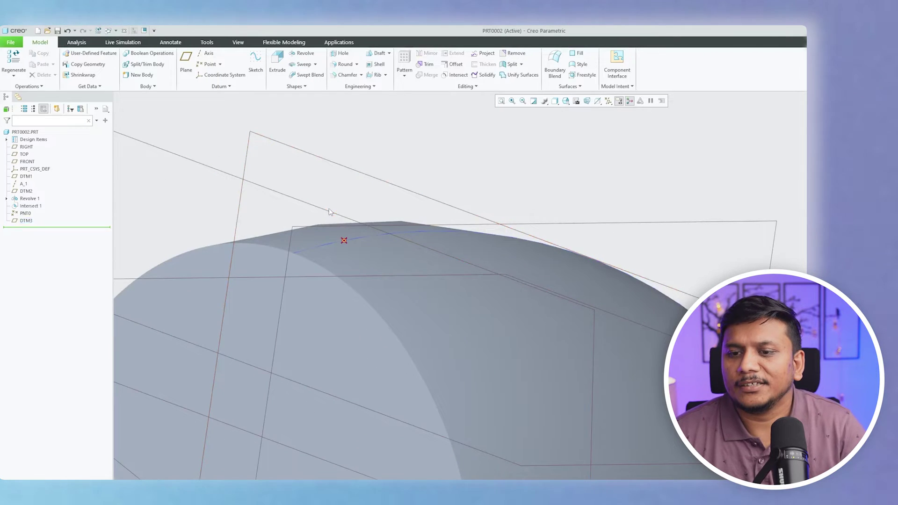
left_click(344, 241)
middle_click_drag(344, 241, 436, 208)
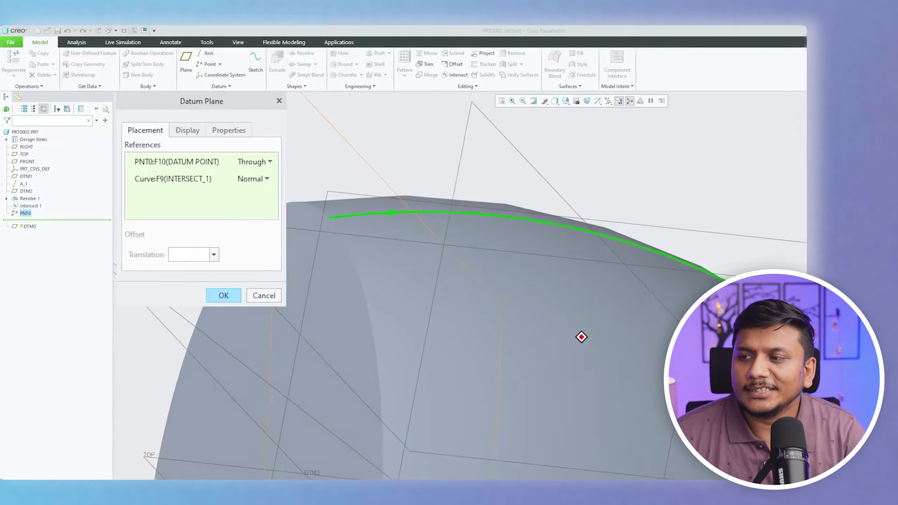
scroll(582, 337, "up", 2)
middle_click_drag(591, 187, 525, 182)
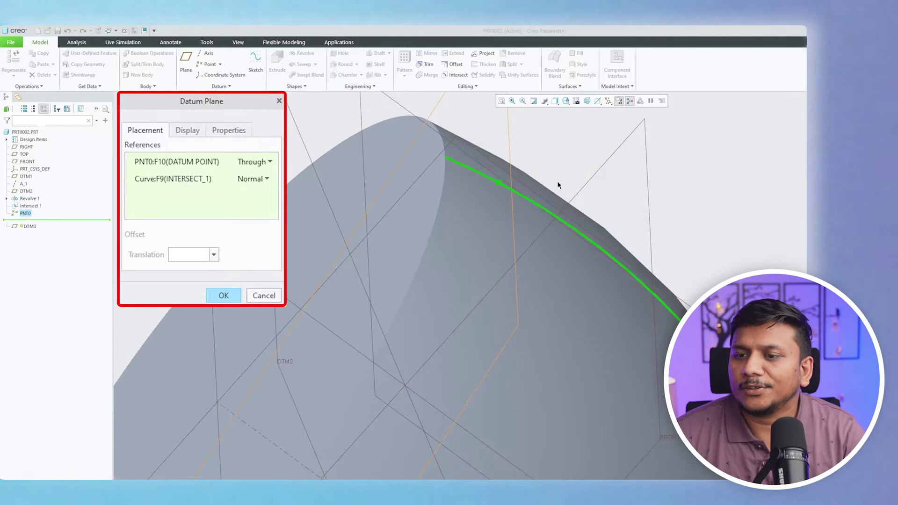
middle_click(490, 182)
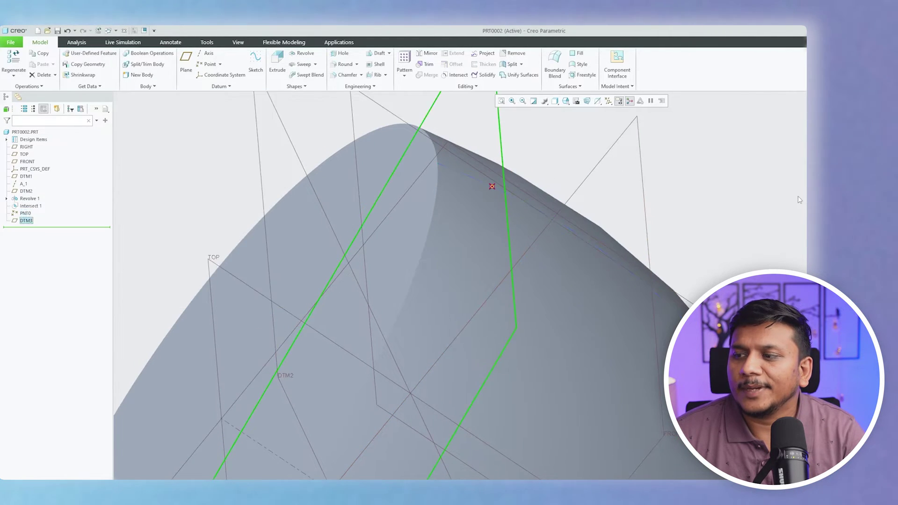
Step: Create a datum axis through point PNT0 and normal to the revolved surface
middle_click_drag(490, 182, 802, 200)
middle_click_drag(538, 223, 487, 173)
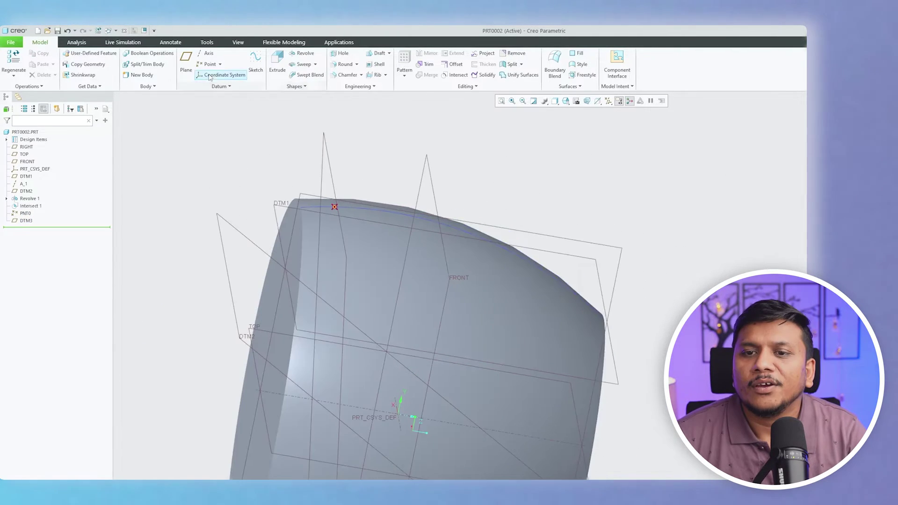
left_click(206, 54)
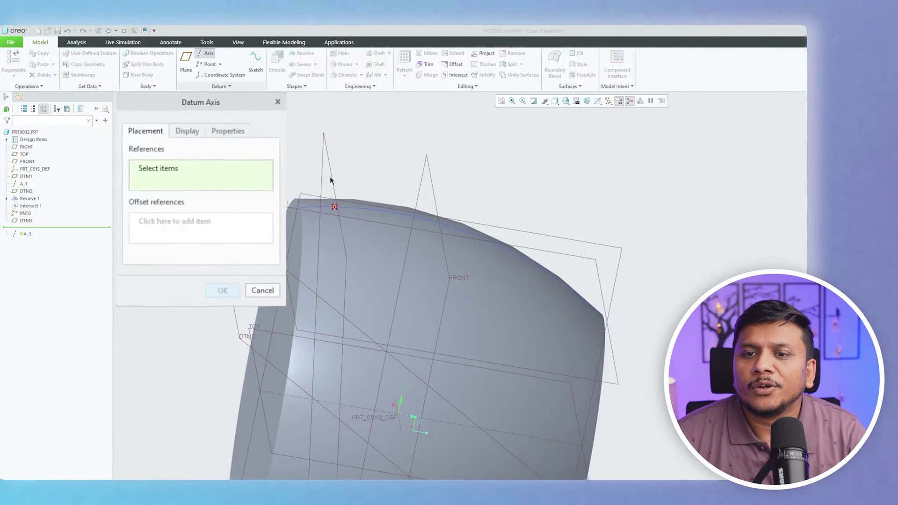
left_click(337, 207)
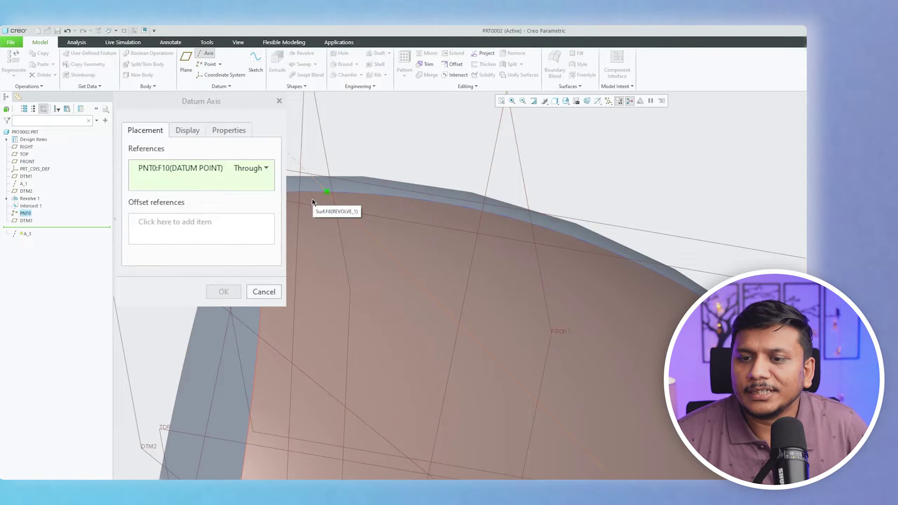
left_click(313, 202, "ctrl")
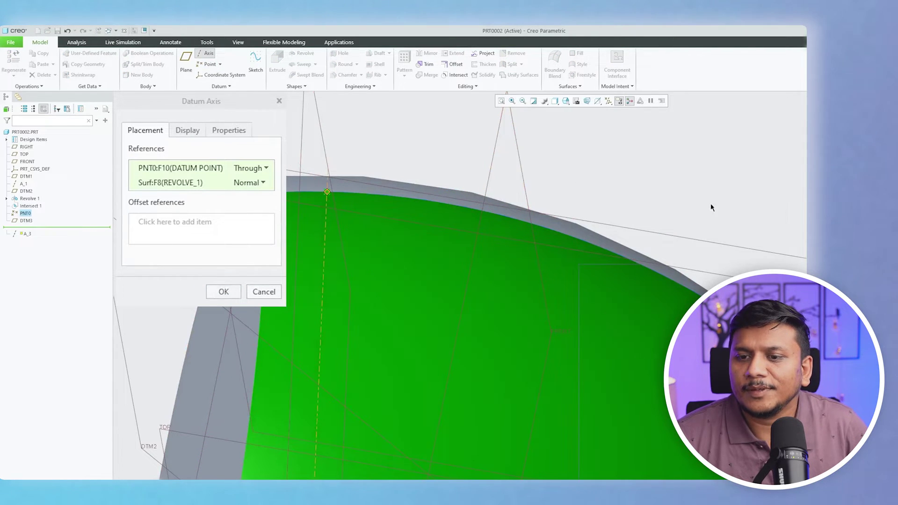
left_click(215, 291)
Step: Create a datum plane through point PNT0 and normal to axis A_3
middle_click_drag(425, 174, 331, 173)
middle_click_drag(326, 208, 397, 263)
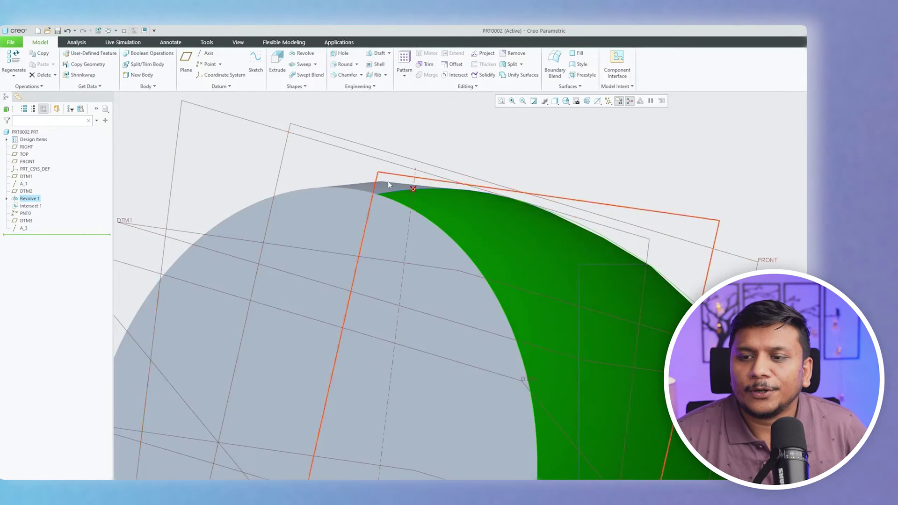
middle_click_drag(419, 185, 374, 179)
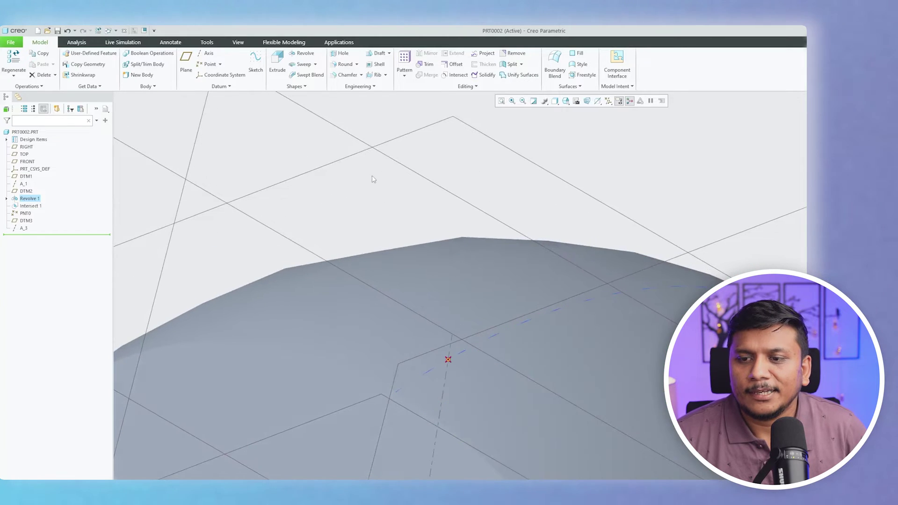
scroll(357, 195, "up", 2)
left_click(187, 63)
scroll(408, 347, "down", 2)
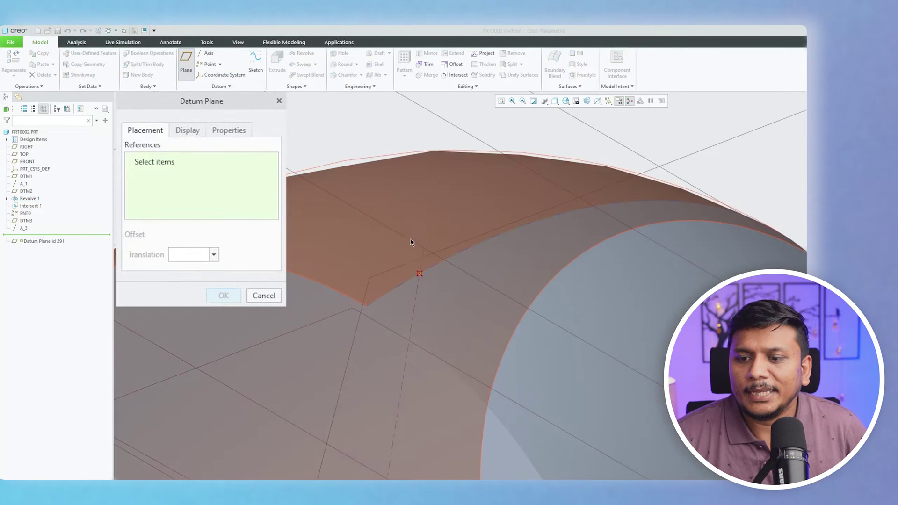
left_click(420, 275)
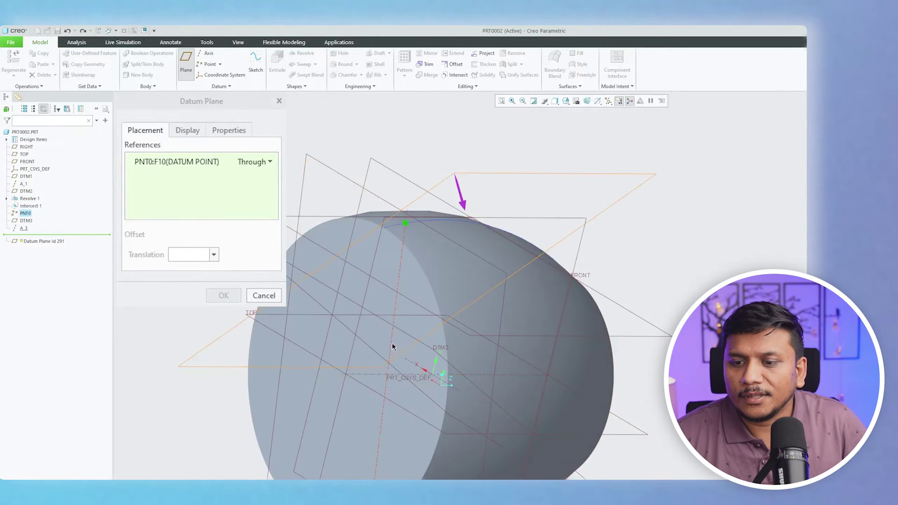
left_click(392, 342, "ctrl")
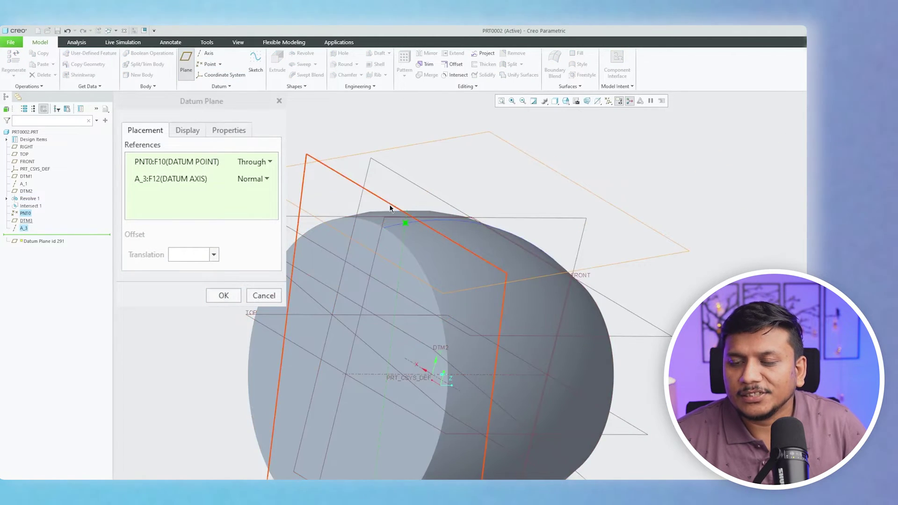
scroll(393, 208, "down", 2)
left_click(224, 295)
middle_click_drag(595, 270, 567, 262)
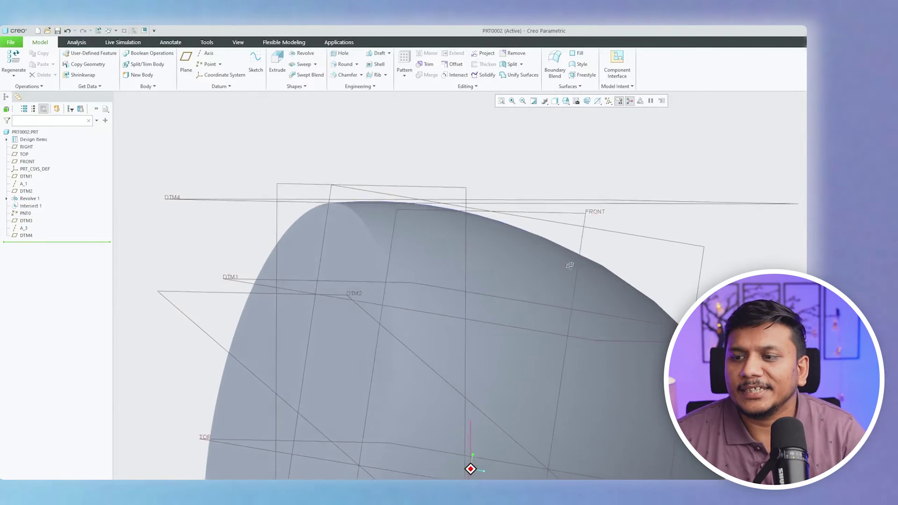
Step: Pattern datum plane DTM4 around the revolved body's central axis with four members at 90° spacing
middle_click_drag(536, 233, 619, 217)
scroll(486, 283, "down", 2)
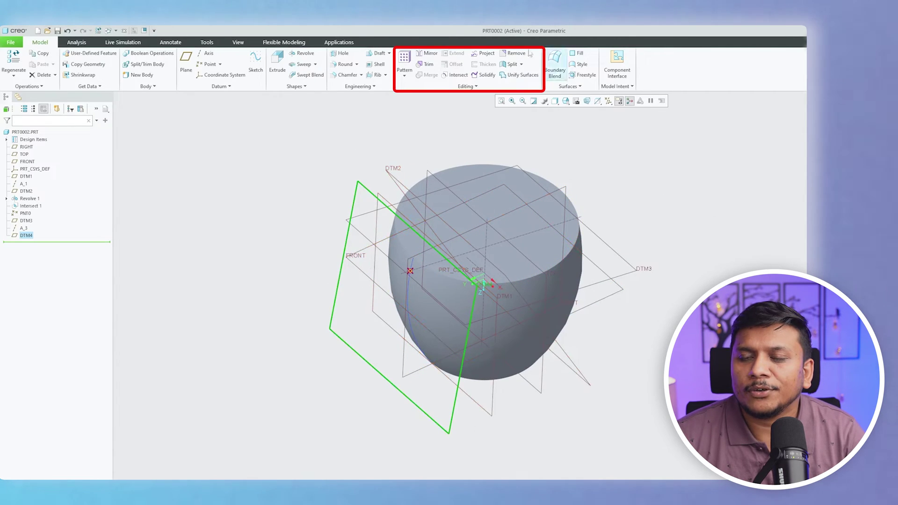
left_click(404, 75)
left_click(416, 92)
left_click(31, 78)
left_click(46, 104)
scroll(484, 235, "up", 2)
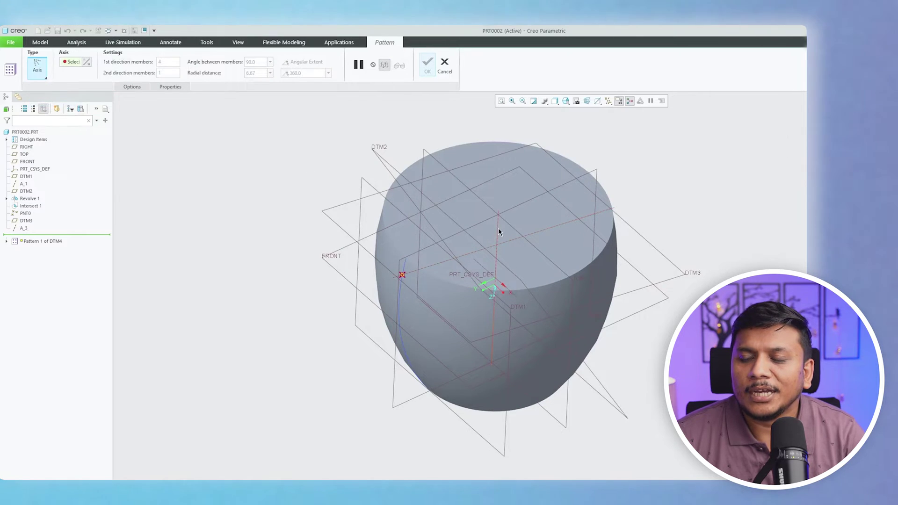
left_click(498, 230)
left_click(427, 67)
Step: Hide datum plane DTM3 on the revolved body
middle_click_drag(579, 217, 201, 237)
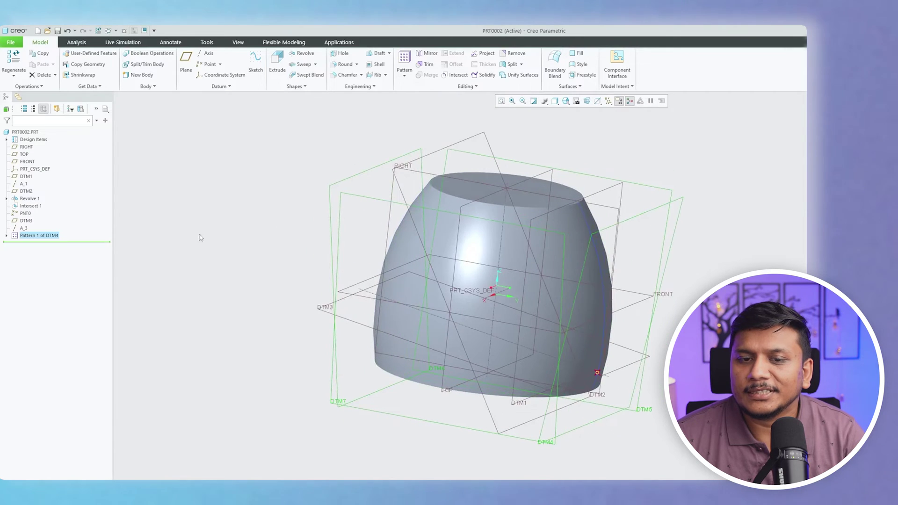
left_click(26, 221)
left_click(52, 195)
middle_click_drag(260, 156, 263, 211)
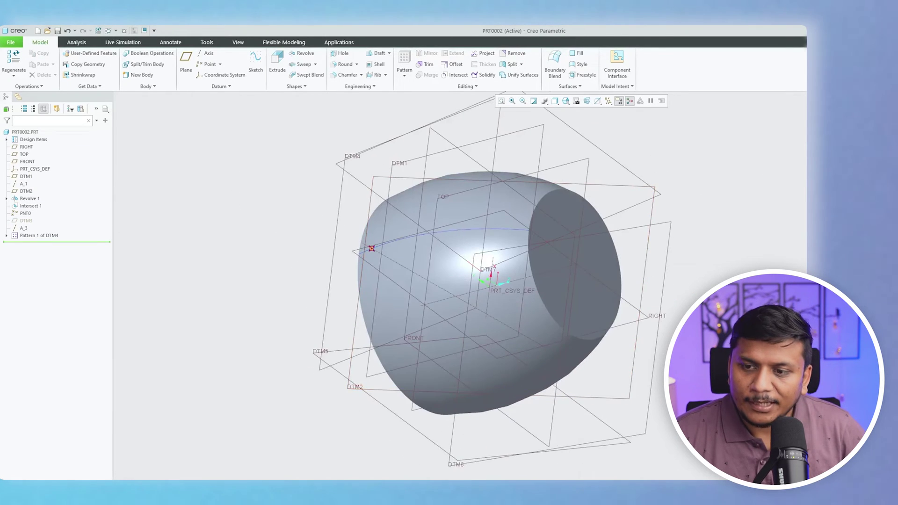
Step: Delete Revolve 1 and all features after it, through the pattern of DTM4
left_click(42, 236)
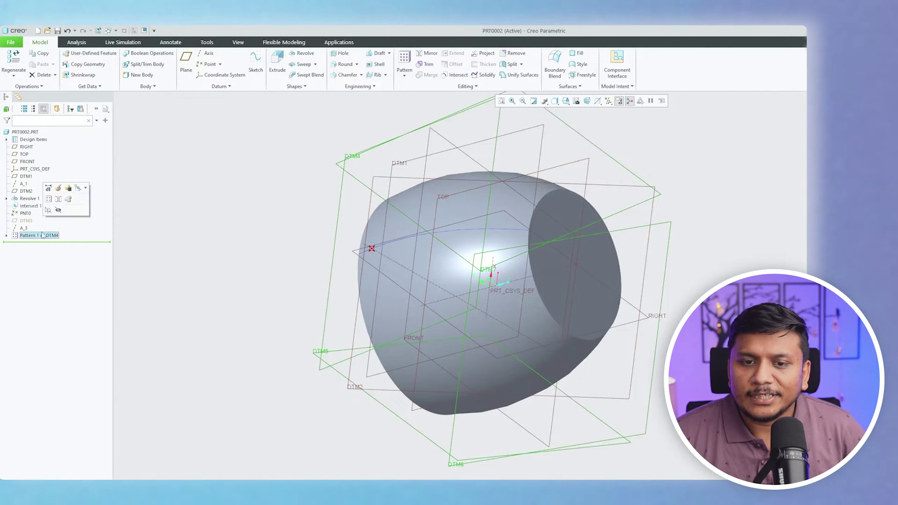
left_click(24, 198, "shift")
right_click(38, 235)
left_click(58, 263)
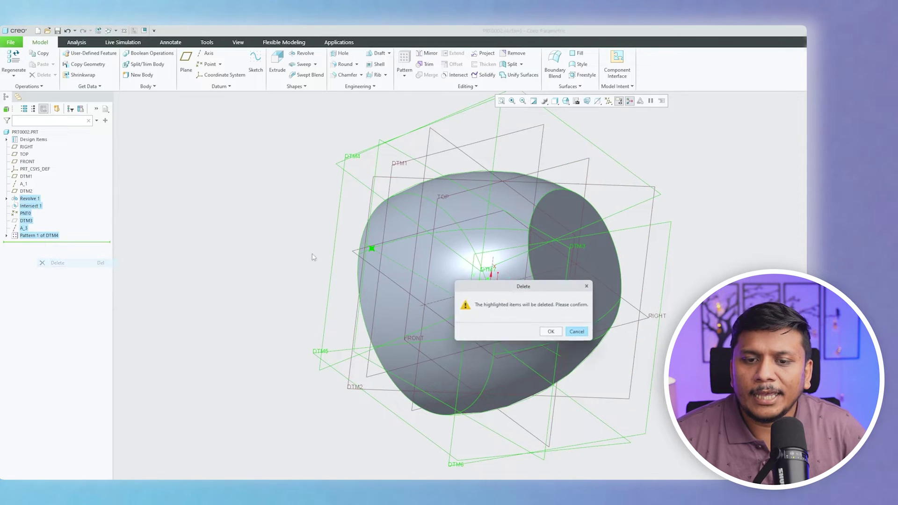
left_click(553, 335)
Step: Delete datum planes DTM1 and DTM2 and axis A_1, leaving only the default datums
middle_click_drag(475, 245, 416, 234)
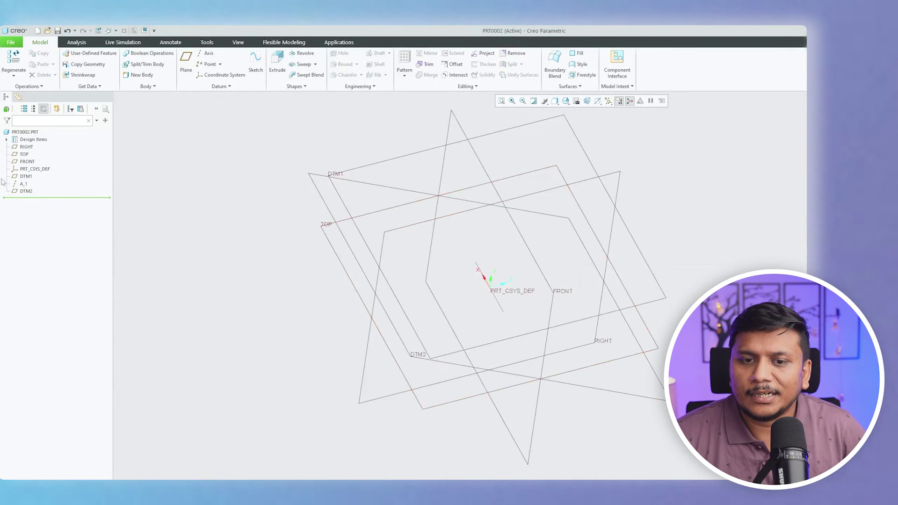
right_click(27, 191)
key("Escape")
left_click(26, 177)
left_click(26, 191, "shift")
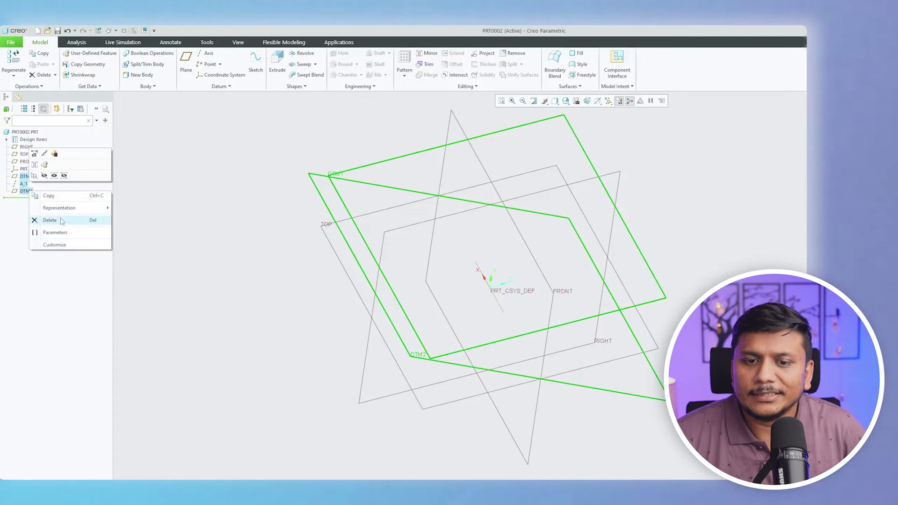
left_click(60, 220)
left_click(538, 331)
Step: Sketch a rectangle around the origin on the TOP plane and extrude it into a solid block
middle_click_drag(538, 328, 283, 195)
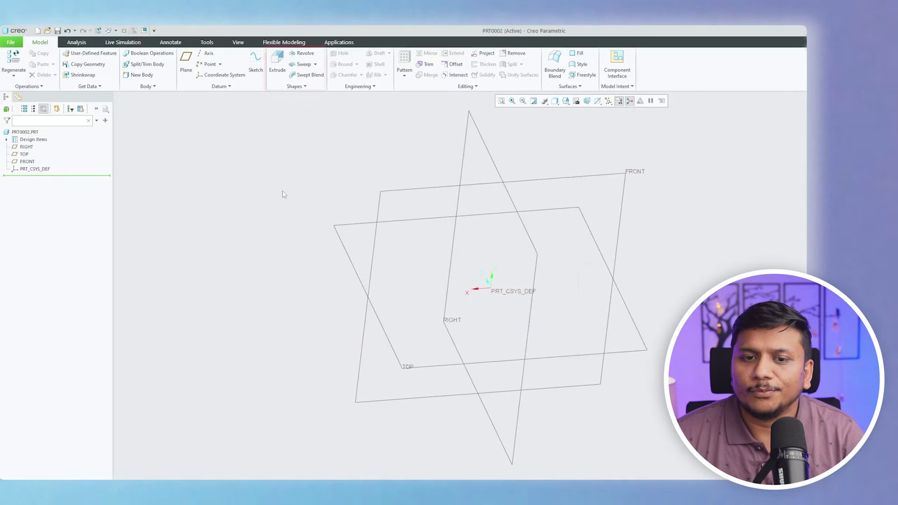
left_click(276, 70)
left_click(355, 226)
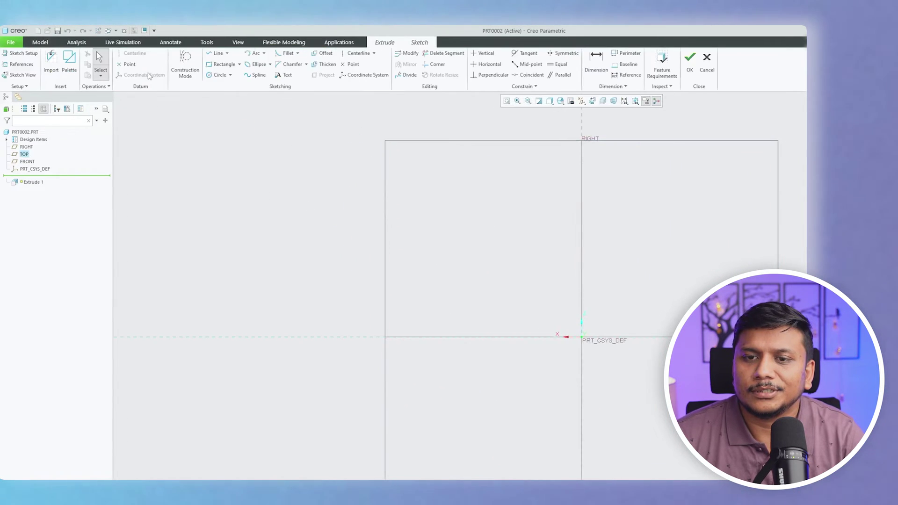
left_click(224, 64)
left_click(461, 249)
left_click(710, 365)
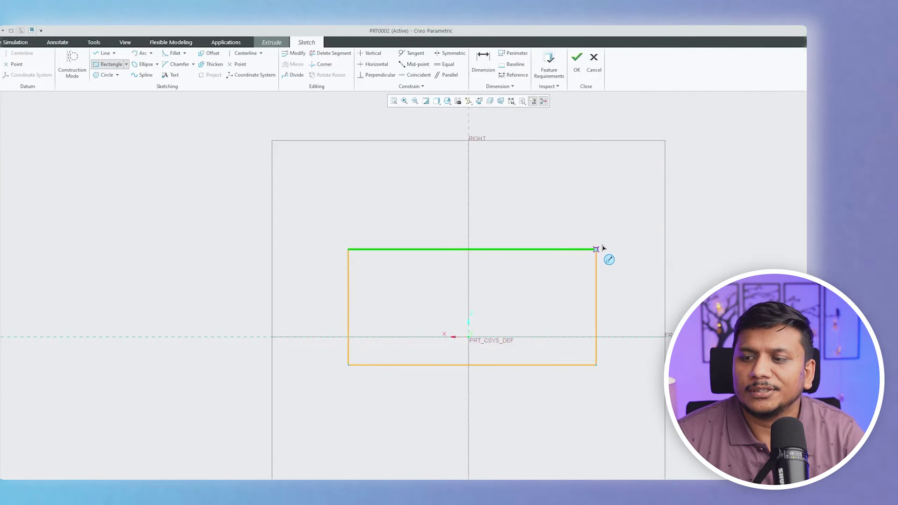
left_click(581, 61)
middle_click(664, 203)
mouse_move(664, 203)
middle_mouse_down()
mouse_move(475, 188)
mouse_move(250, 281)
mouse_move(131, 267)
middle_mouse_up()
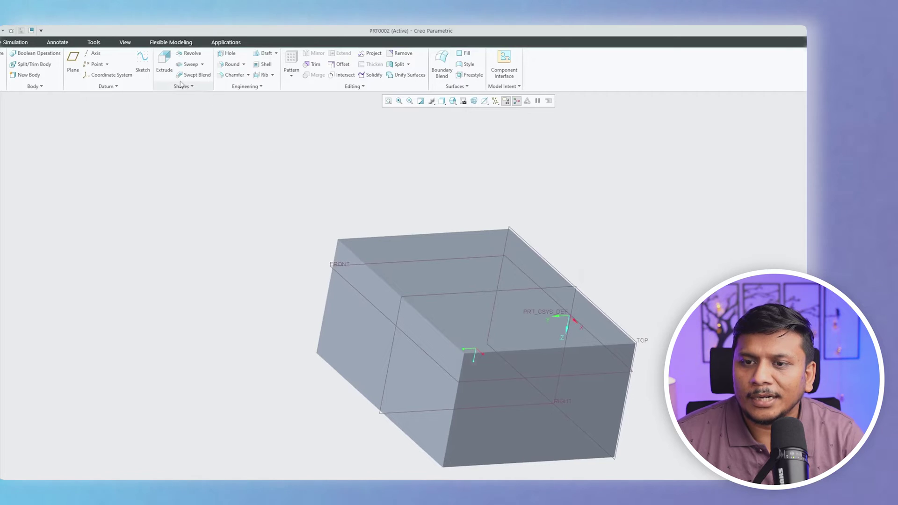
Step: Sketch a diagonal line across a corner of the block on the RIGHT plane and make the extrusion depth symmetric
left_click(164, 63)
left_click(389, 266)
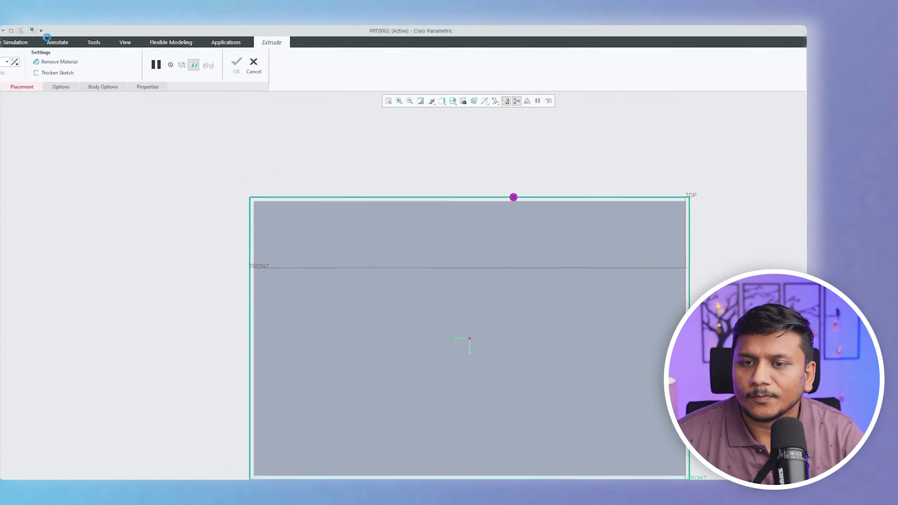
left_click(240, 350)
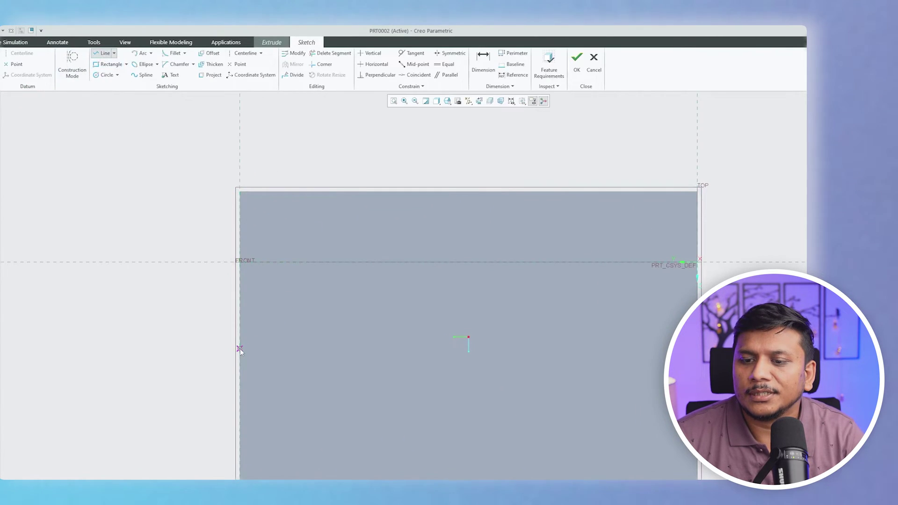
left_click(478, 190)
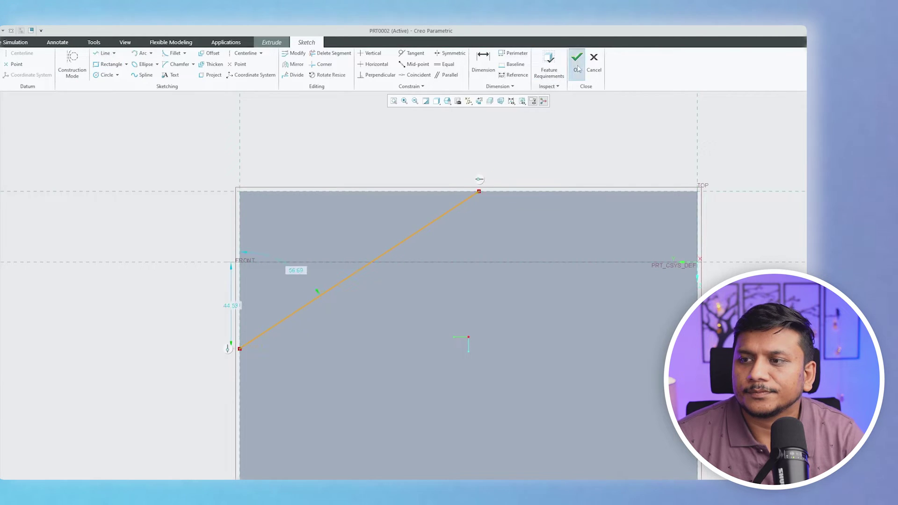
left_click(577, 59)
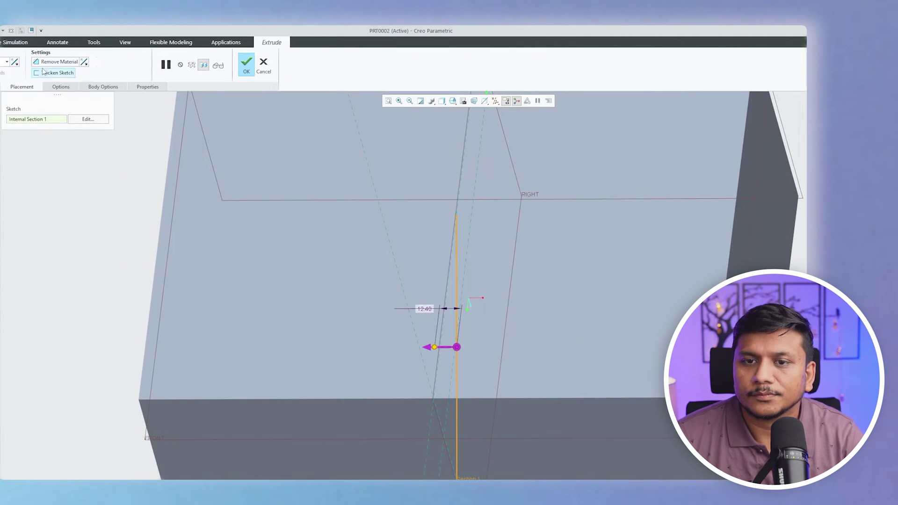
left_click(2, 81)
middle_click_drag(344, 339, 583, 291)
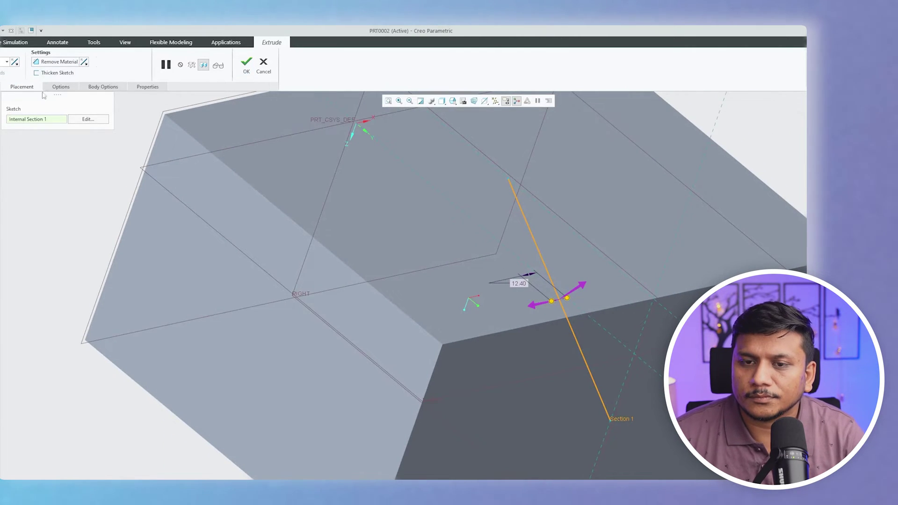
left_click(95, 119)
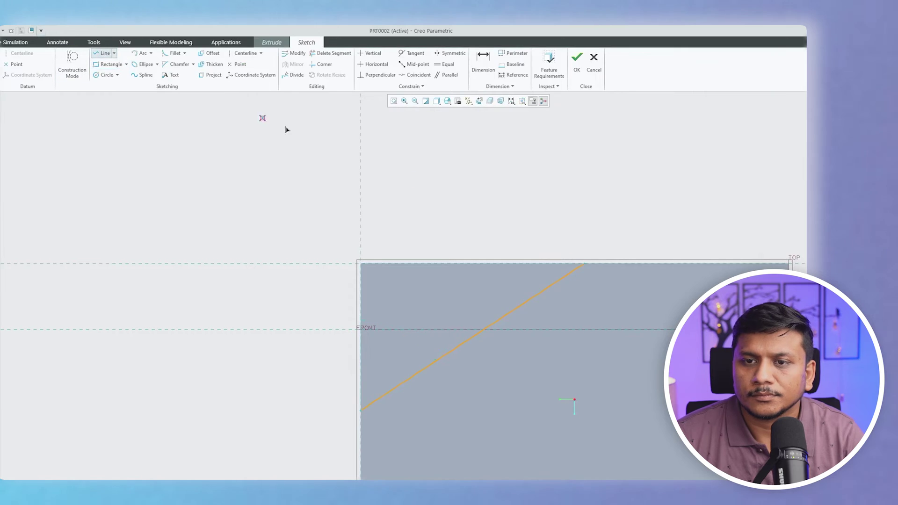
middle_click(339, 226)
middle_click(340, 225)
left_click(578, 54)
Step: Widen the symmetric extrusion of the diagonal line and remove material to cut a sloped slot into the block
middle_click_drag(440, 139, 477, 164)
left_click(57, 63)
mouse_move(433, 310)
middle_mouse_down()
mouse_move(444, 314)
mouse_move(447, 369)
middle_mouse_up()
left_click_drag(606, 342, 662, 356)
left_click(247, 64)
middle_click_drag(181, 234, 133, 195)
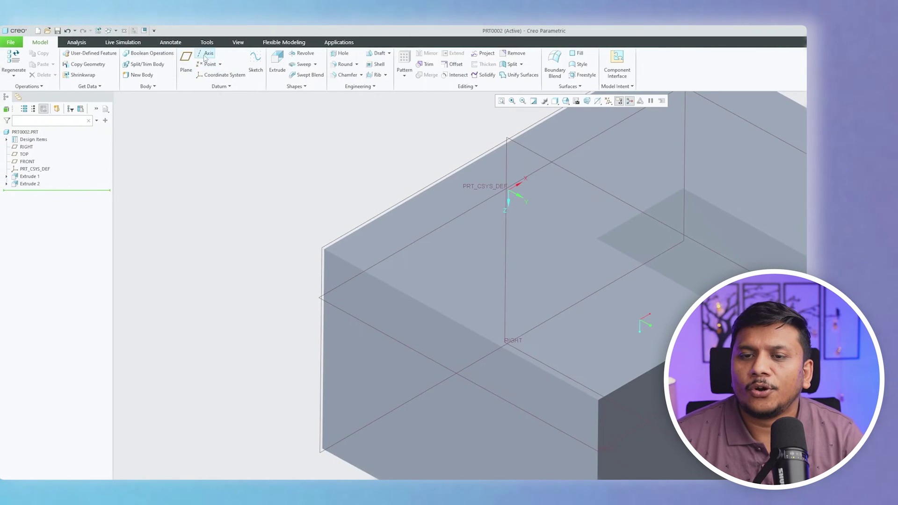
Step: Create a datum plane through a vertical corner edge of the block and a vertical edge of the slot
left_click(185, 63)
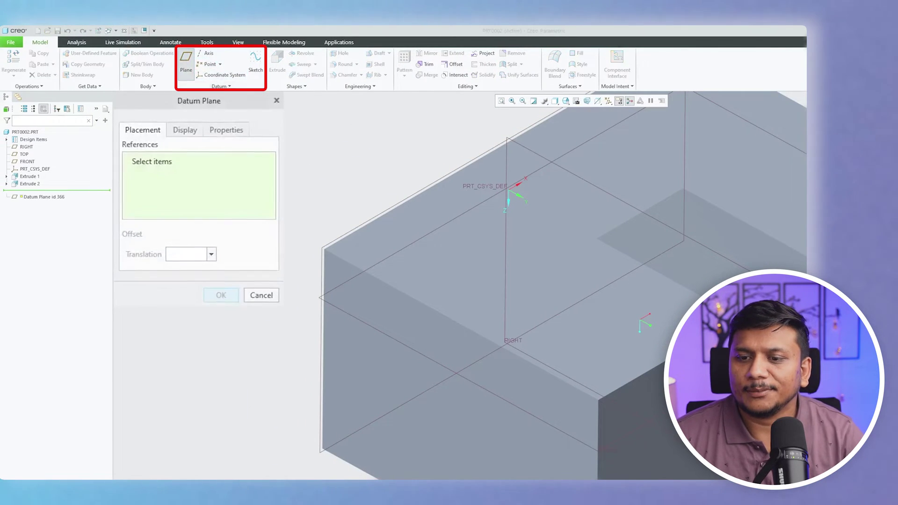
left_click(324, 277)
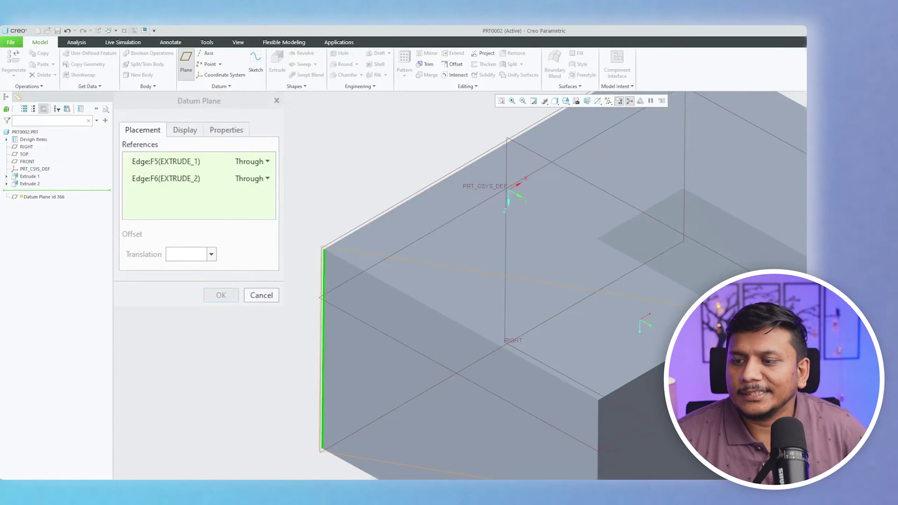
scroll(387, 309, "up", 3)
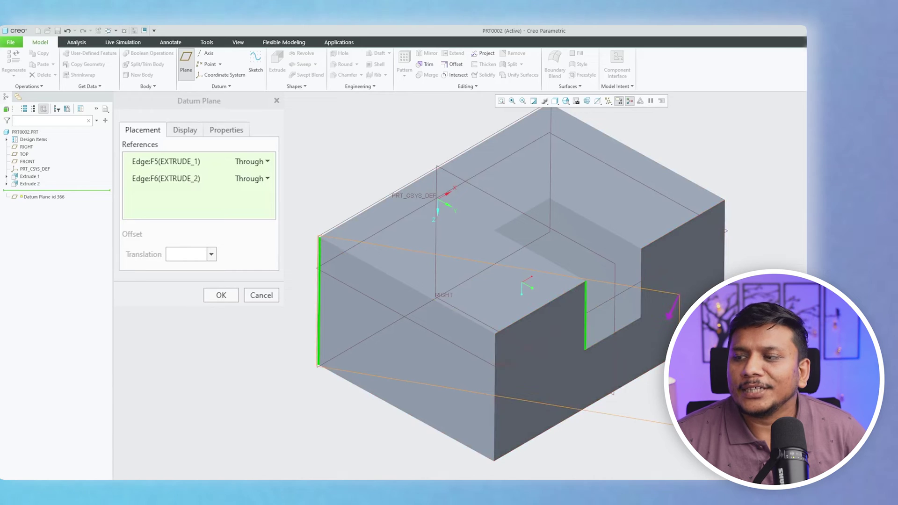
left_click(225, 296)
left_click(627, 358)
Step: Examine from several angles how datum plane DTM1 passes through the block's corner edge and the slot edge
scroll(436, 336, "down", 2)
scroll(436, 336, "up", 2)
mouse_move(436, 336)
middle_mouse_down()
mouse_move(507, 361)
mouse_move(468, 340)
mouse_move(411, 332)
middle_mouse_up()
middle_click_drag(572, 286, 566, 339)
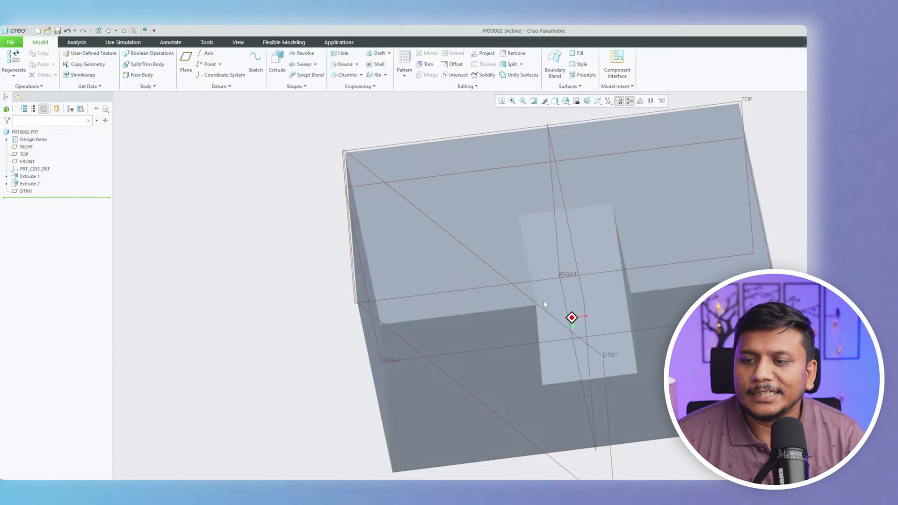
middle_click_drag(544, 301, 532, 291)
middle_click_drag(585, 263, 805, 189)
middle_click_drag(700, 254, 522, 347)
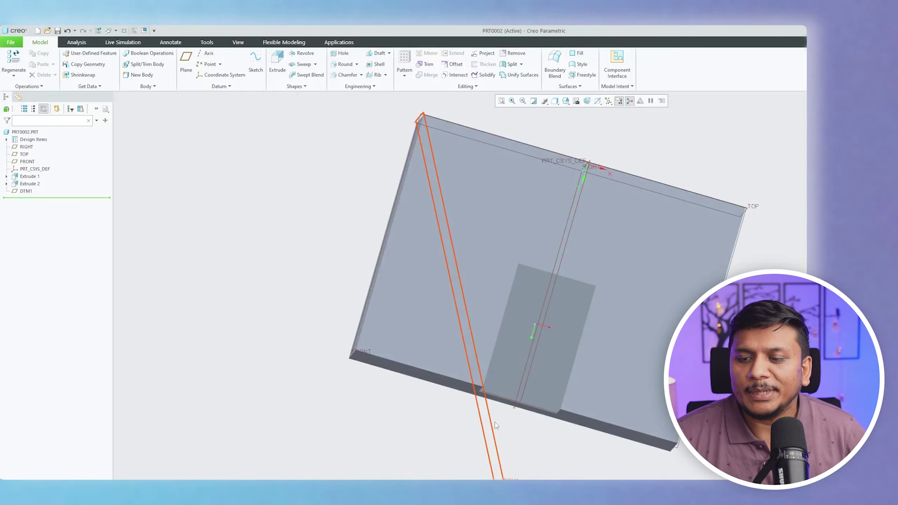
middle_click_drag(498, 296, 483, 200)
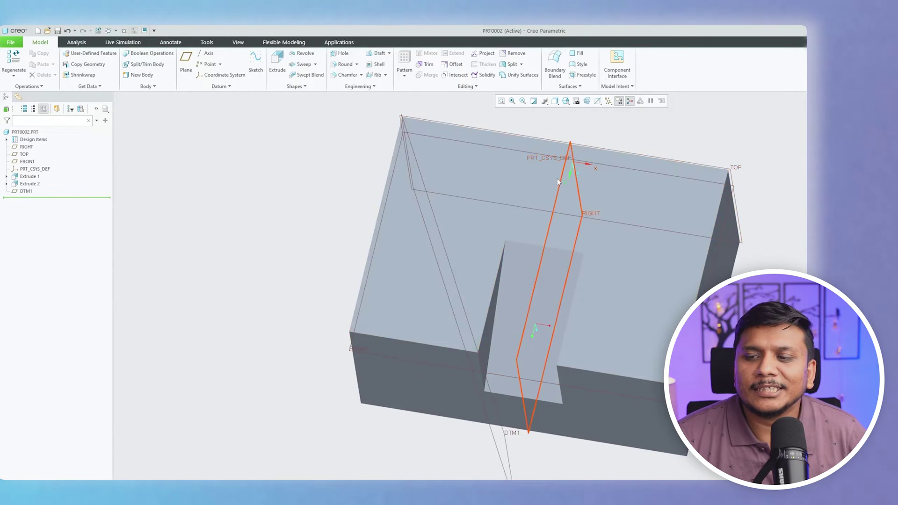
Step: Start a new datum plane placed midway between datum planes DTM1 and RIGHT
left_click(182, 60)
middle_click_drag(539, 225, 585, 194)
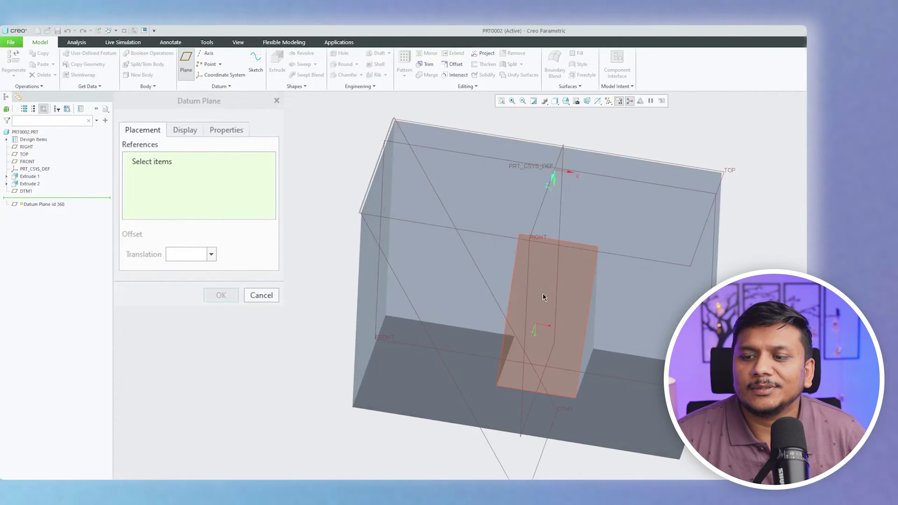
middle_click_drag(553, 344, 473, 274)
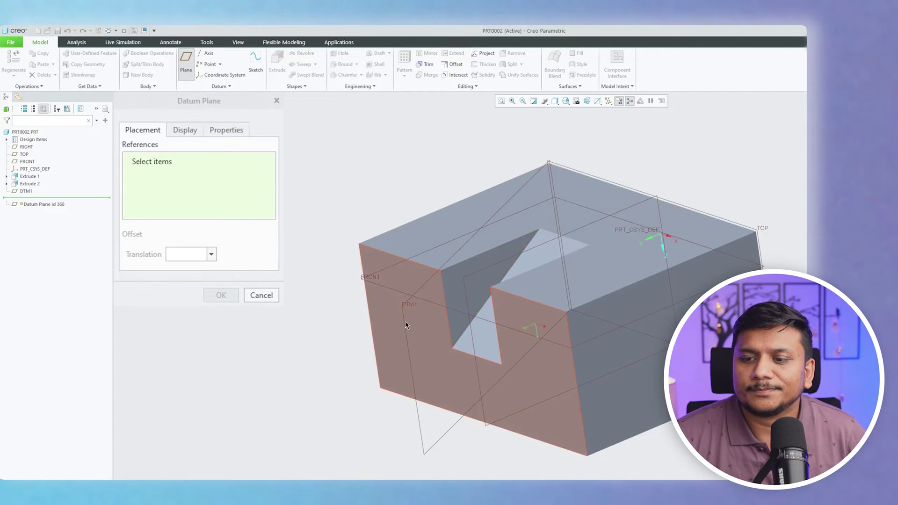
left_click(427, 451)
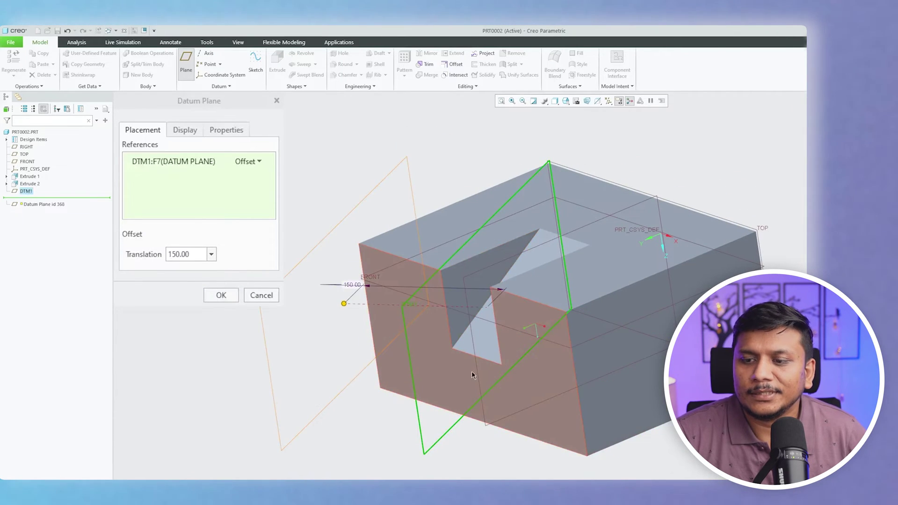
left_click(488, 426, "ctrl")
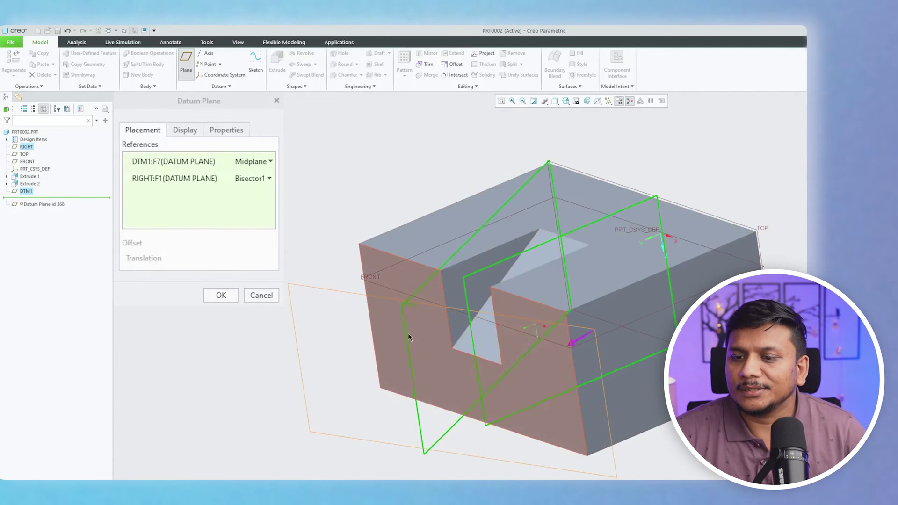
middle_click_drag(533, 323, 604, 365)
middle_click_drag(397, 283, 402, 369)
scroll(580, 334, "up", 4)
middle_click_drag(194, 208, 256, 139)
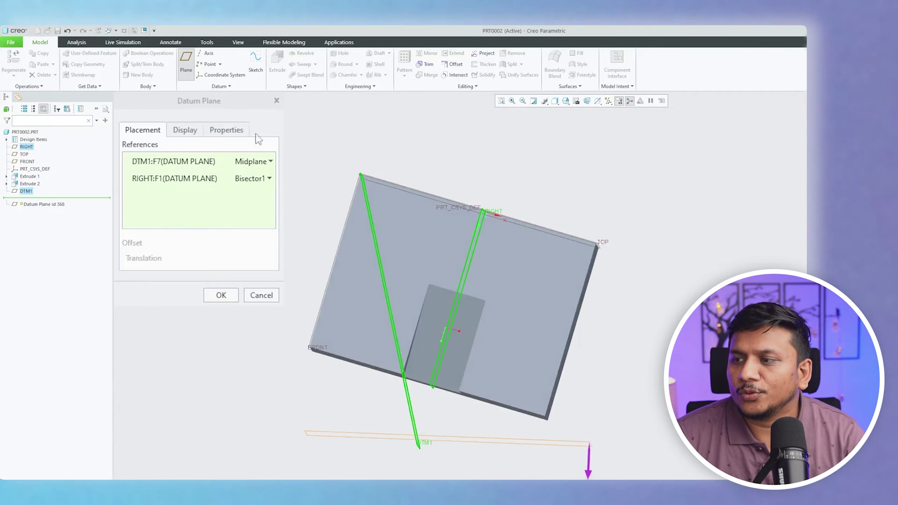
Step: Switch the midplane solution to Bisector2 and create the datum plane
left_click(268, 178)
left_click(253, 202)
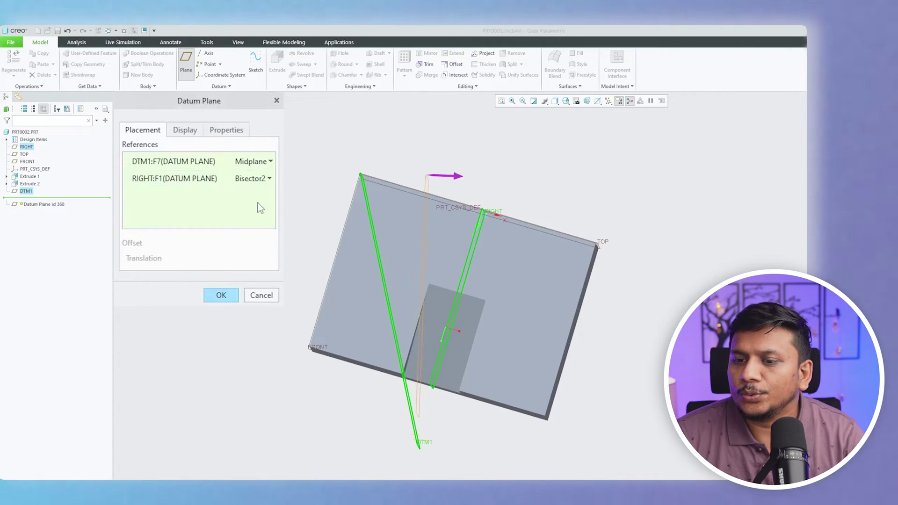
left_click(249, 162)
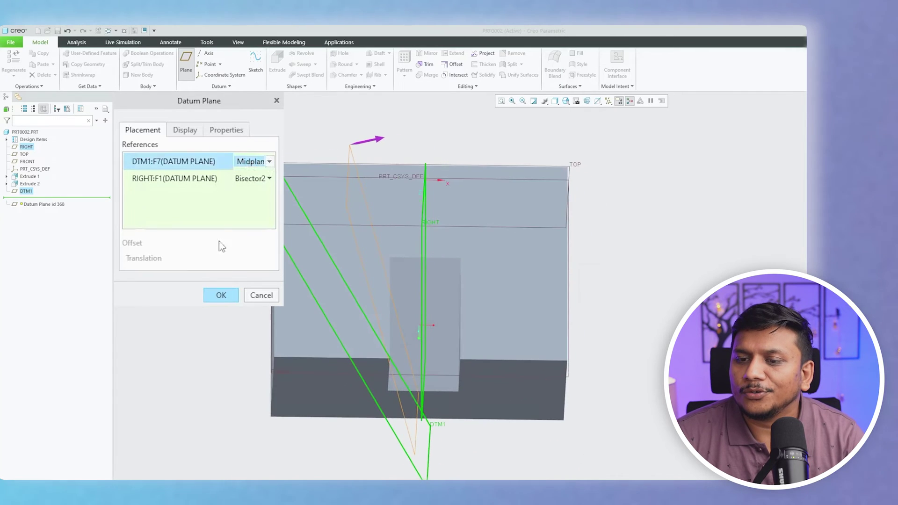
left_click(224, 295)
left_click(762, 257)
middle_click_drag(764, 256, 427, 205)
scroll(507, 141, "down", 2)
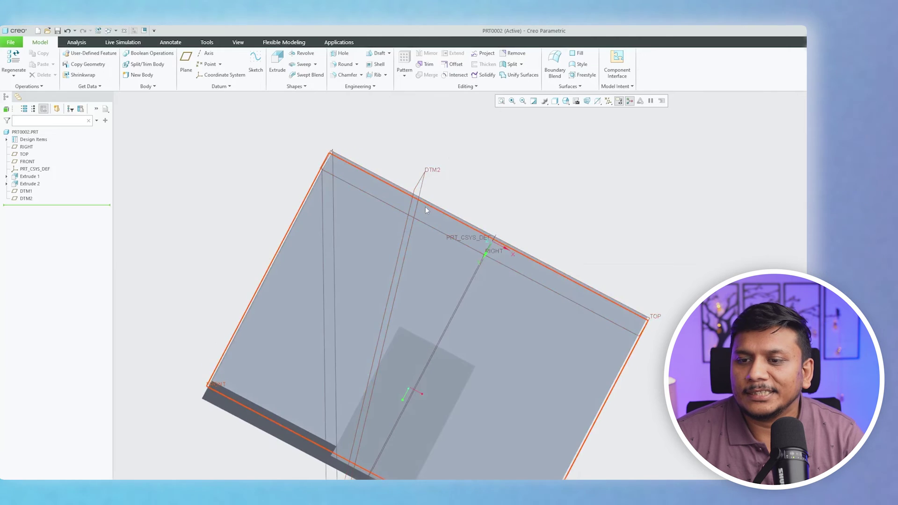
middle_click_drag(439, 309, 290, 196)
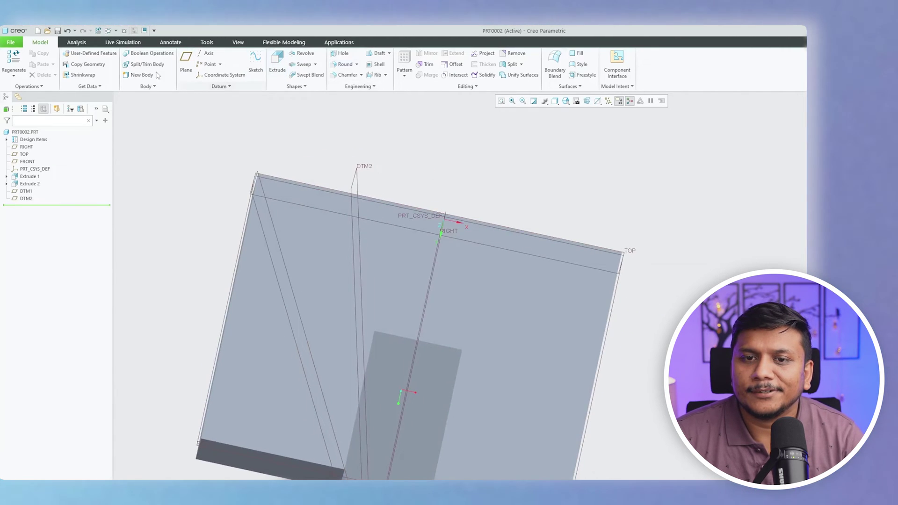
Step: Measure the angle between the RIGHT datum plane and the bisector plane DTM2
left_click(172, 43)
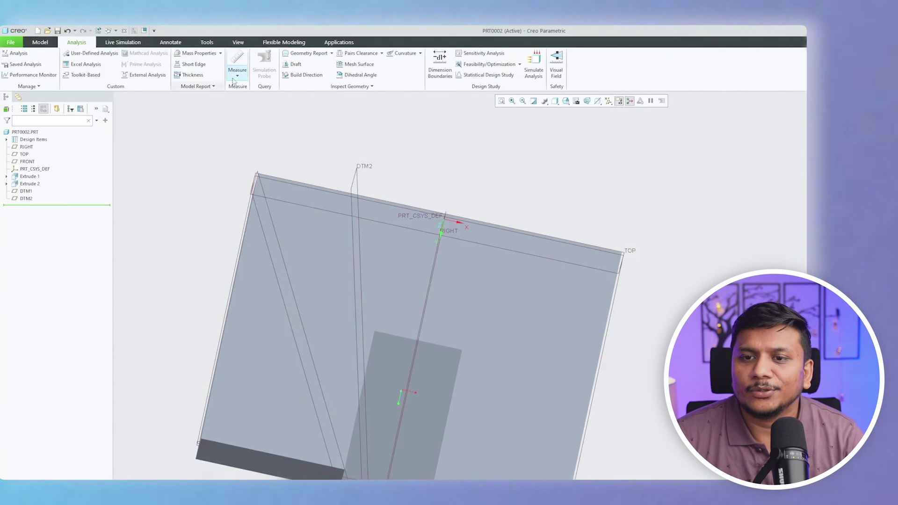
left_click(243, 80)
left_click(252, 116)
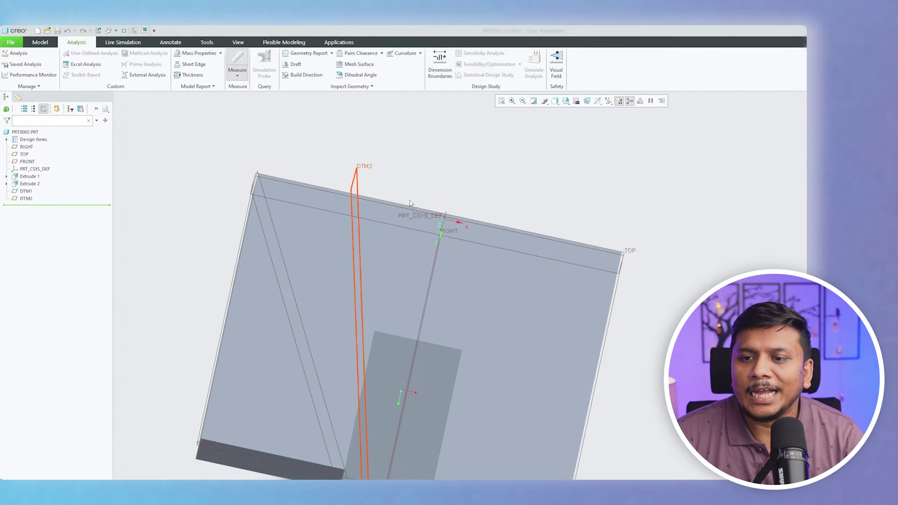
middle_click_drag(436, 235, 442, 237)
left_click(439, 231)
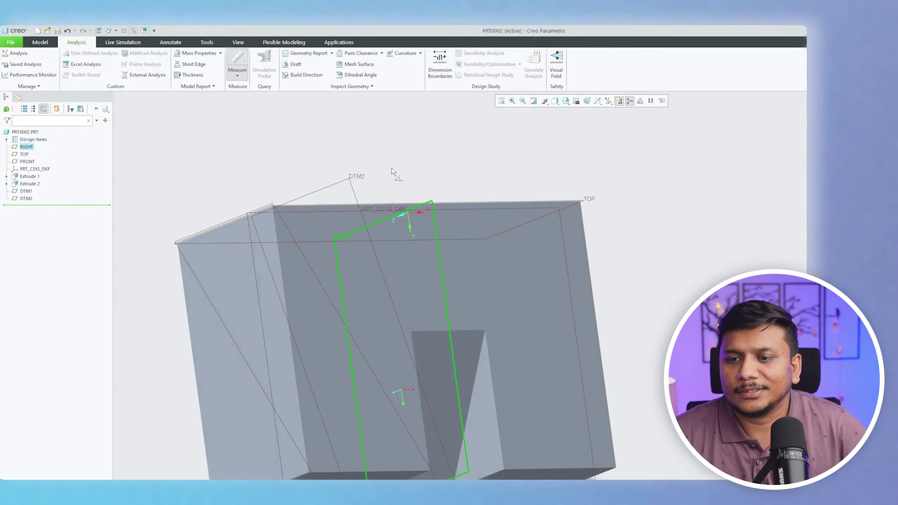
left_click(356, 191)
middle_click_drag(386, 144, 336, 131)
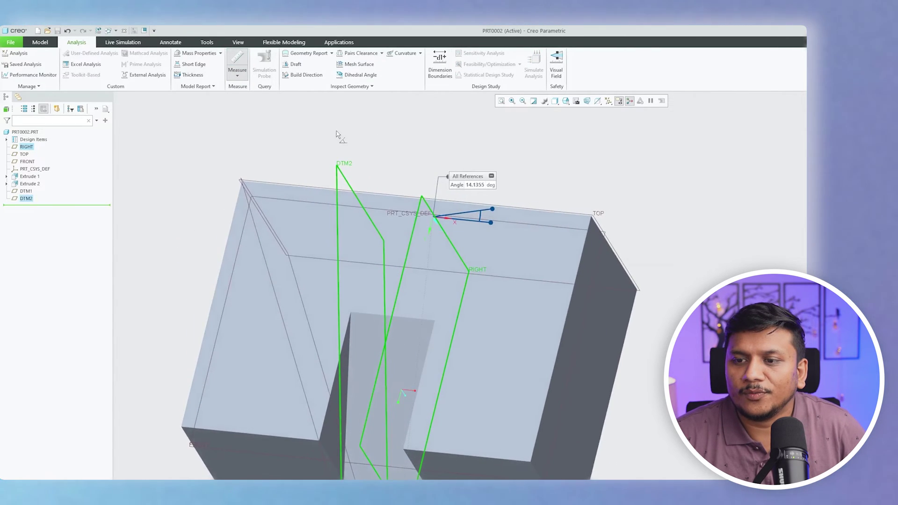
Step: Measure the angle between datum planes DTM1 and DTM2
left_click(340, 182)
left_click(278, 175)
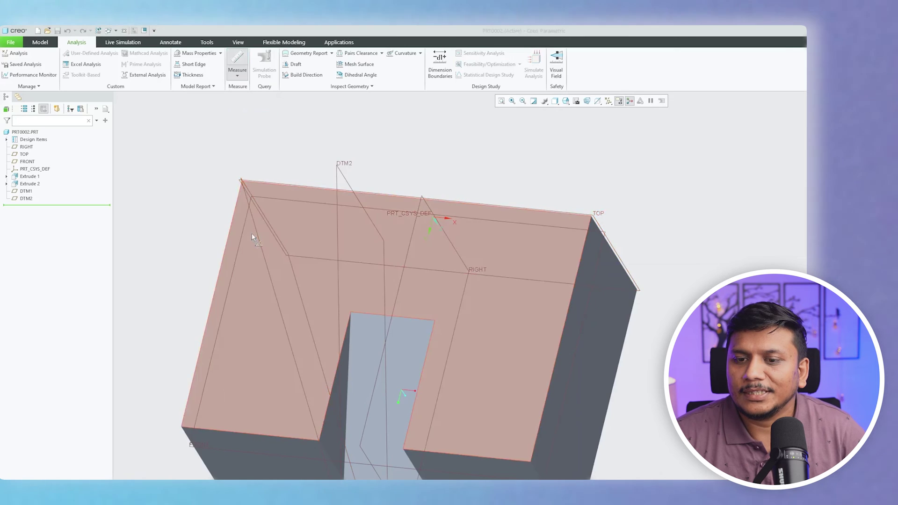
left_click(256, 231)
left_click(340, 172, "ctrl")
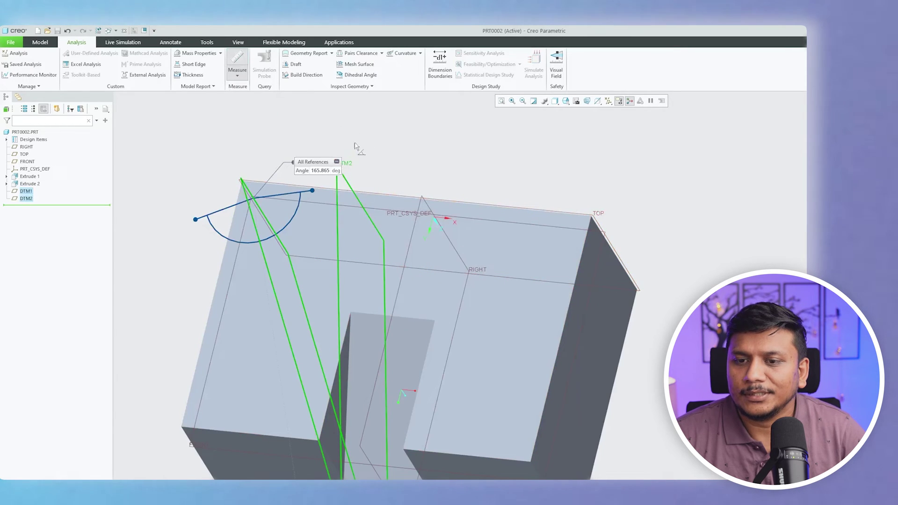
middle_click_drag(375, 151, 395, 160)
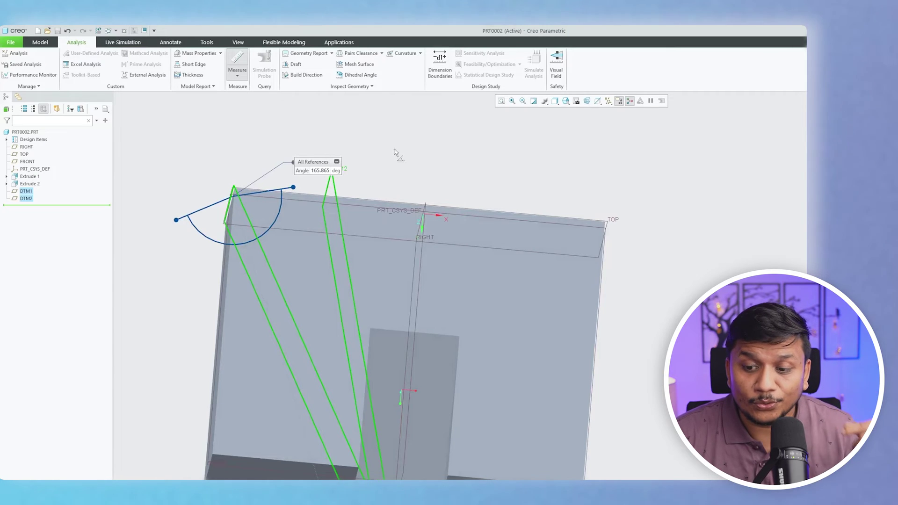
scroll(394, 152, "down", 3)
mouse_move(434, 323)
middle_mouse_down()
mouse_move(390, 463)
mouse_move(411, 471)
mouse_move(471, 460)
mouse_move(595, 256)
mouse_move(432, 430)
mouse_move(379, 356)
mouse_move(321, 175)
middle_mouse_up()
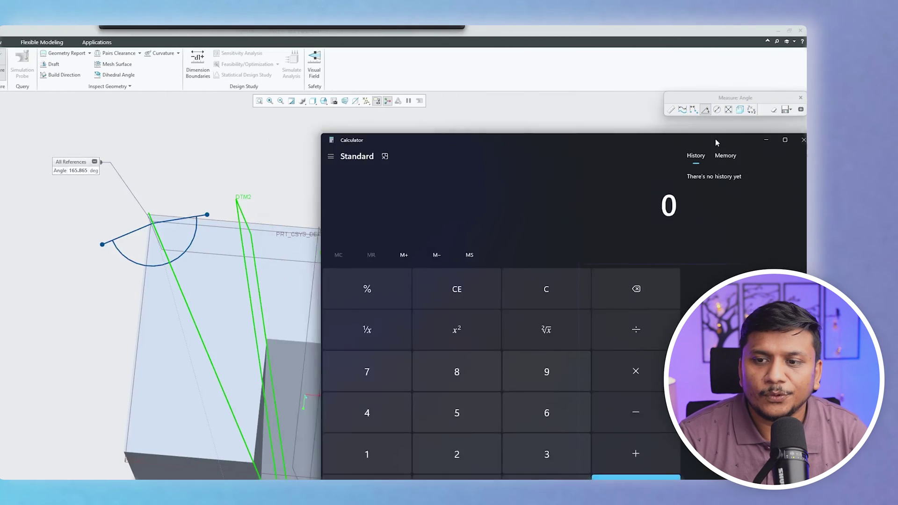
Step: Subtract 165.865 from 180 in Calculator, then close it and the angle measurement
left_click_drag(715, 139, 619, 163)
type("180")
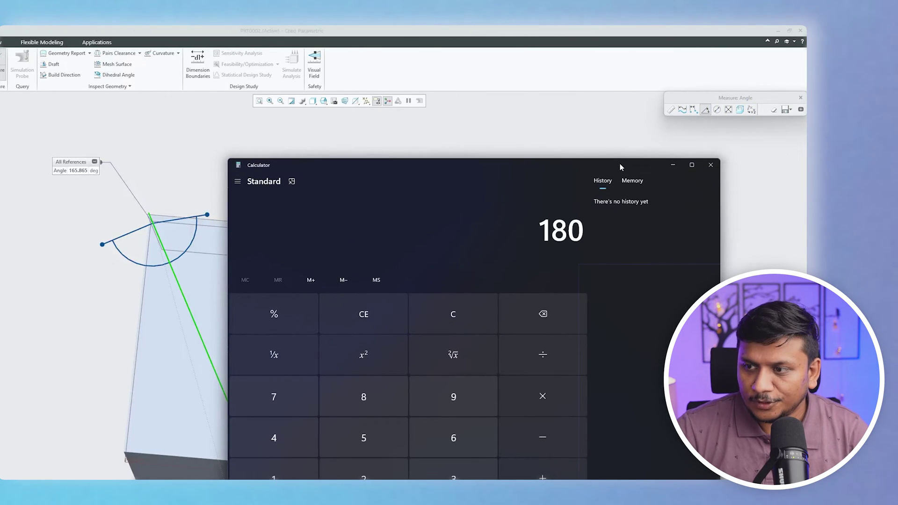
key("minus")
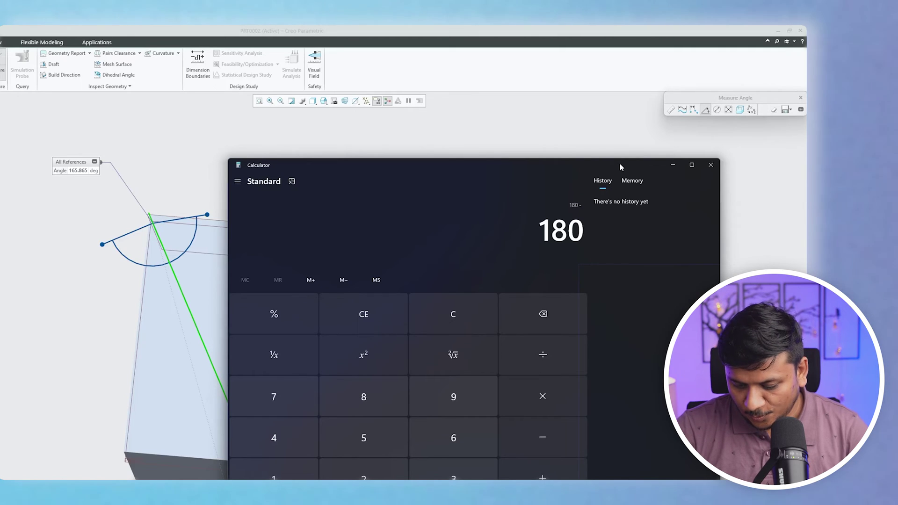
type("165.")
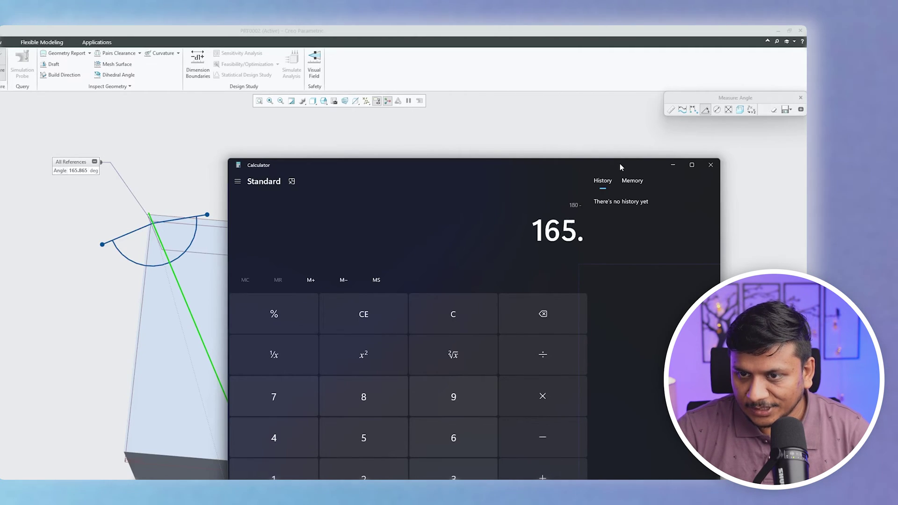
type("865")
key("Return")
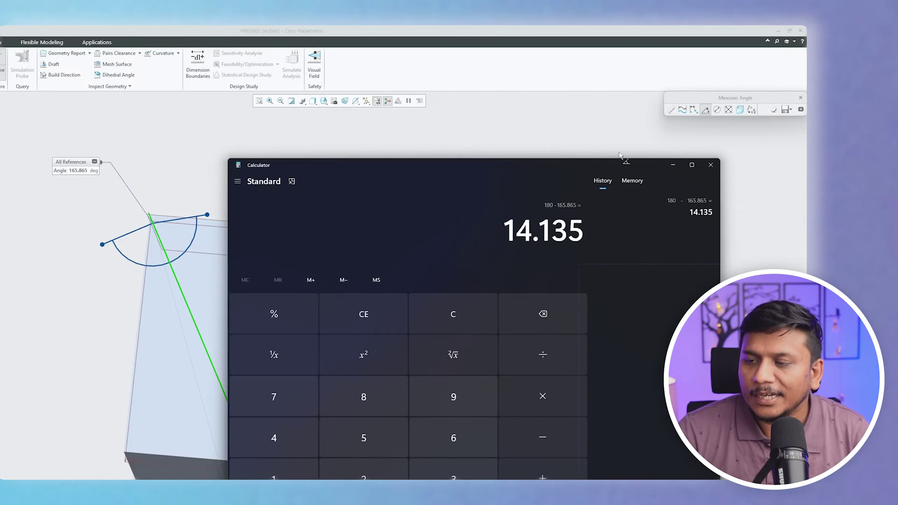
left_click(711, 165)
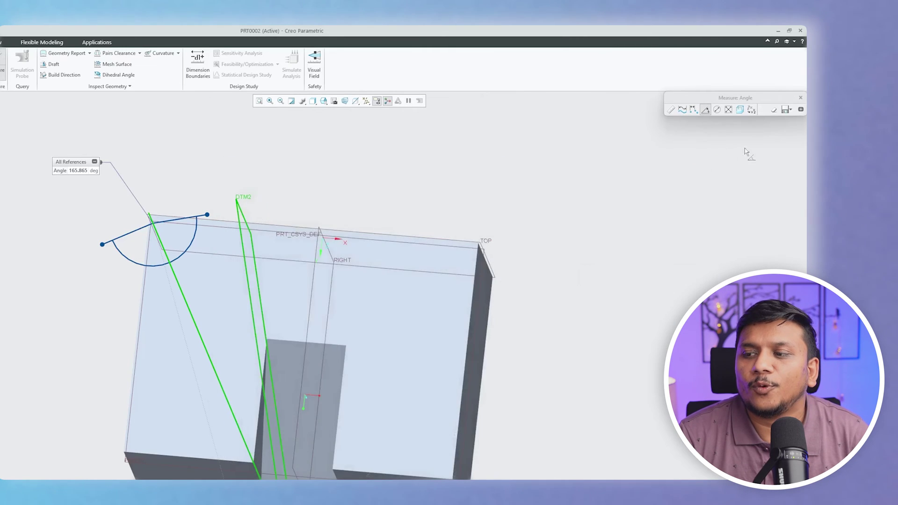
left_click(800, 98)
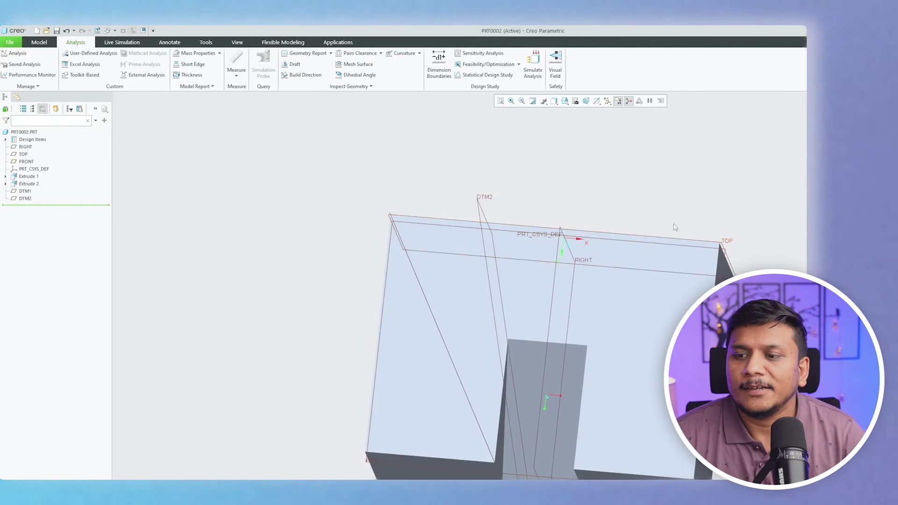
Step: Create a datum plane midway between the two opposite side walls of the slot, using the Midplane and Parallel constraints
middle_click_drag(629, 209, 652, 201)
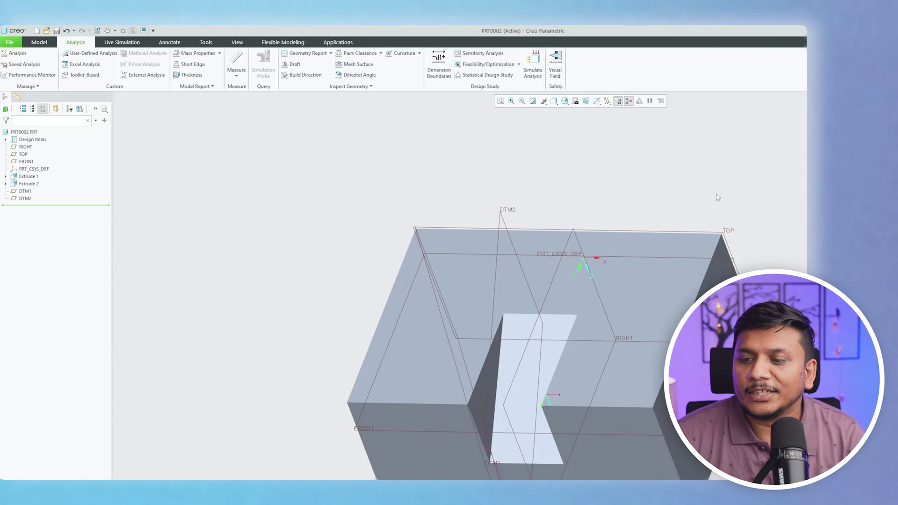
middle_click_drag(718, 198, 674, 198)
key("ctrl+d")
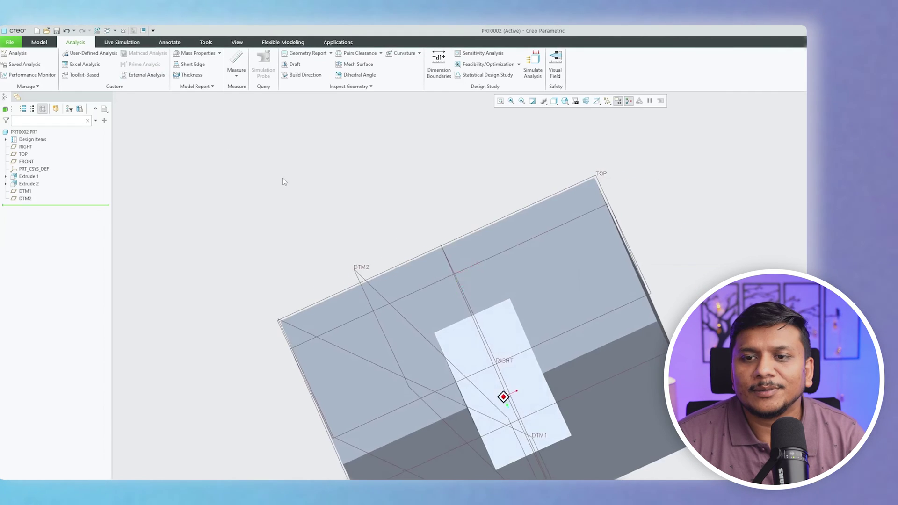
left_click(52, 43)
left_click(190, 63)
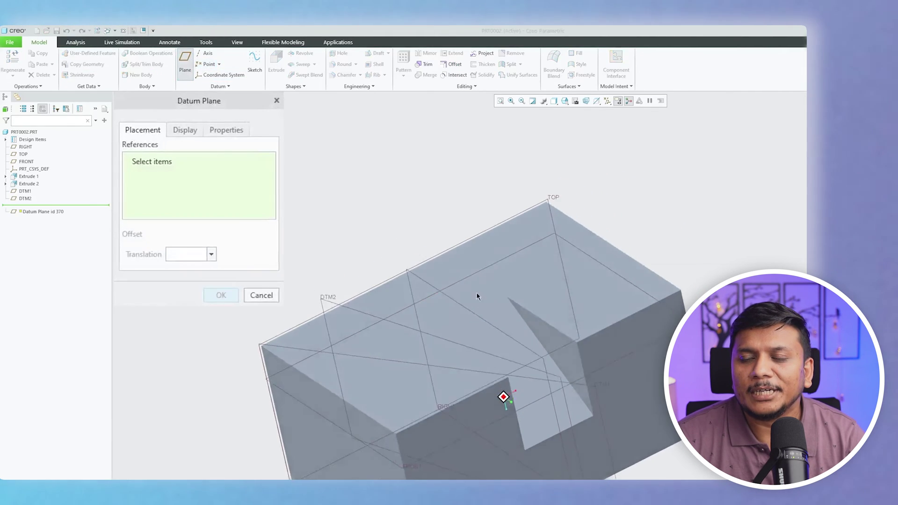
middle_click_drag(476, 292, 575, 337)
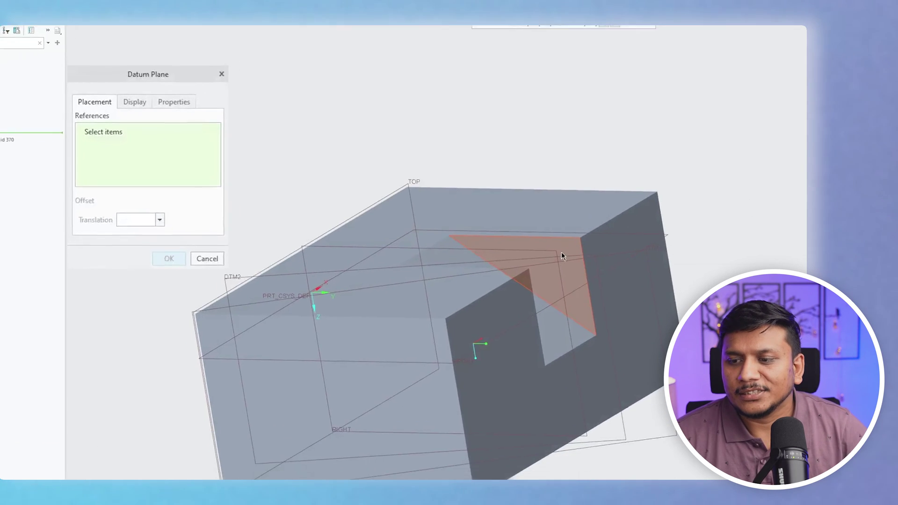
left_click(562, 256)
middle_click_drag(480, 41, 371, 205)
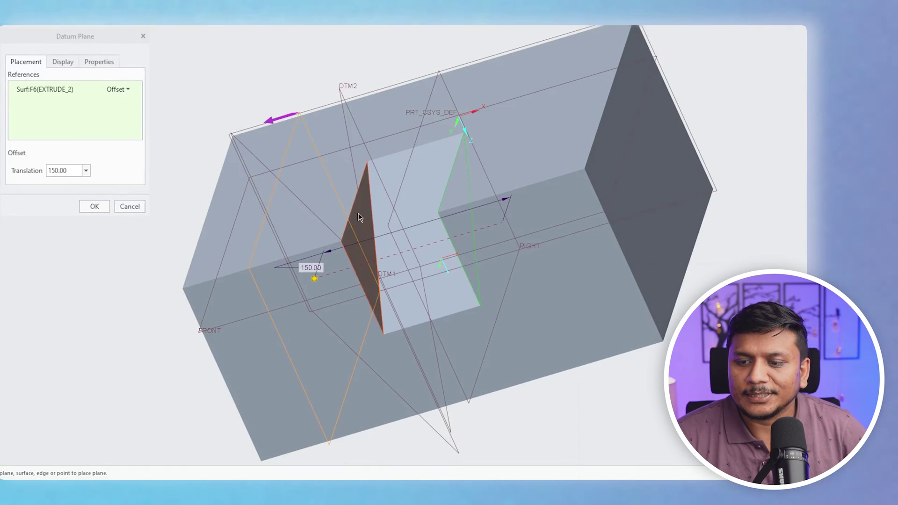
left_click(359, 213, "ctrl")
mouse_move(325, 139)
middle_mouse_down()
mouse_move(388, 71)
mouse_move(405, 106)
middle_mouse_up()
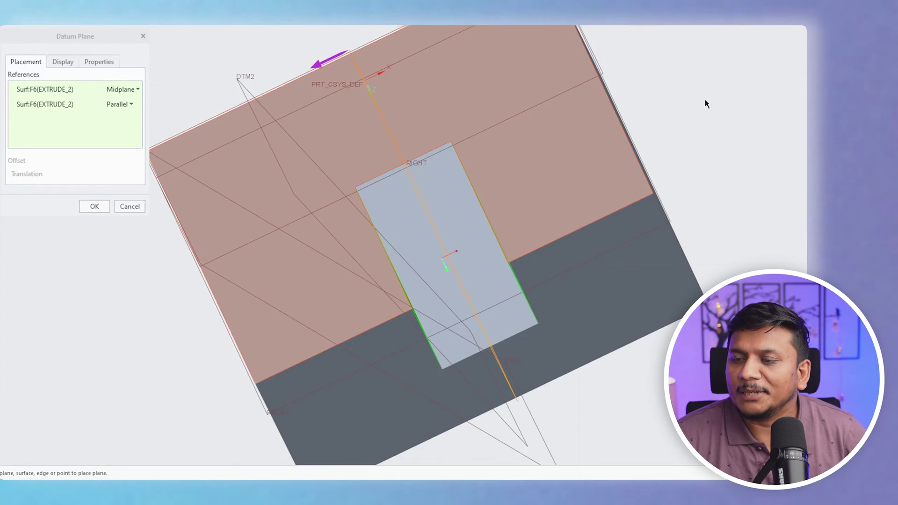
middle_click(706, 104)
middle_click_drag(431, 244, 451, 164)
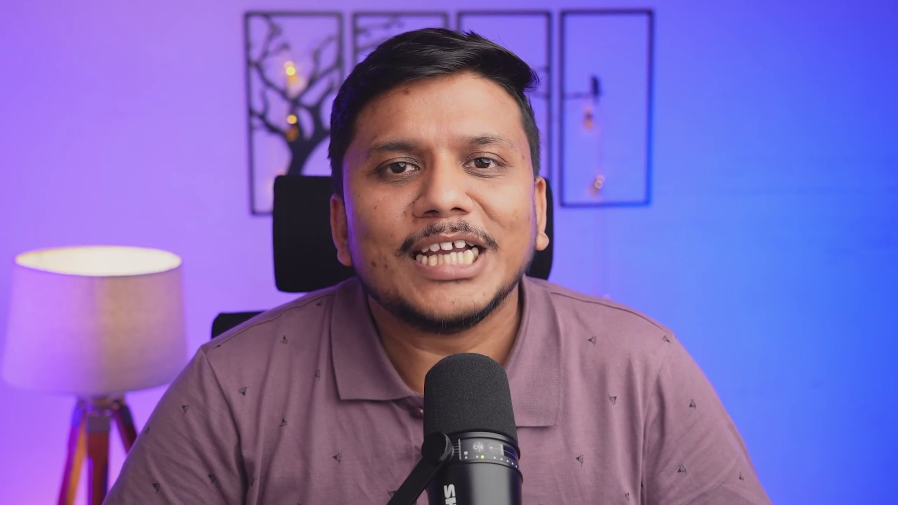